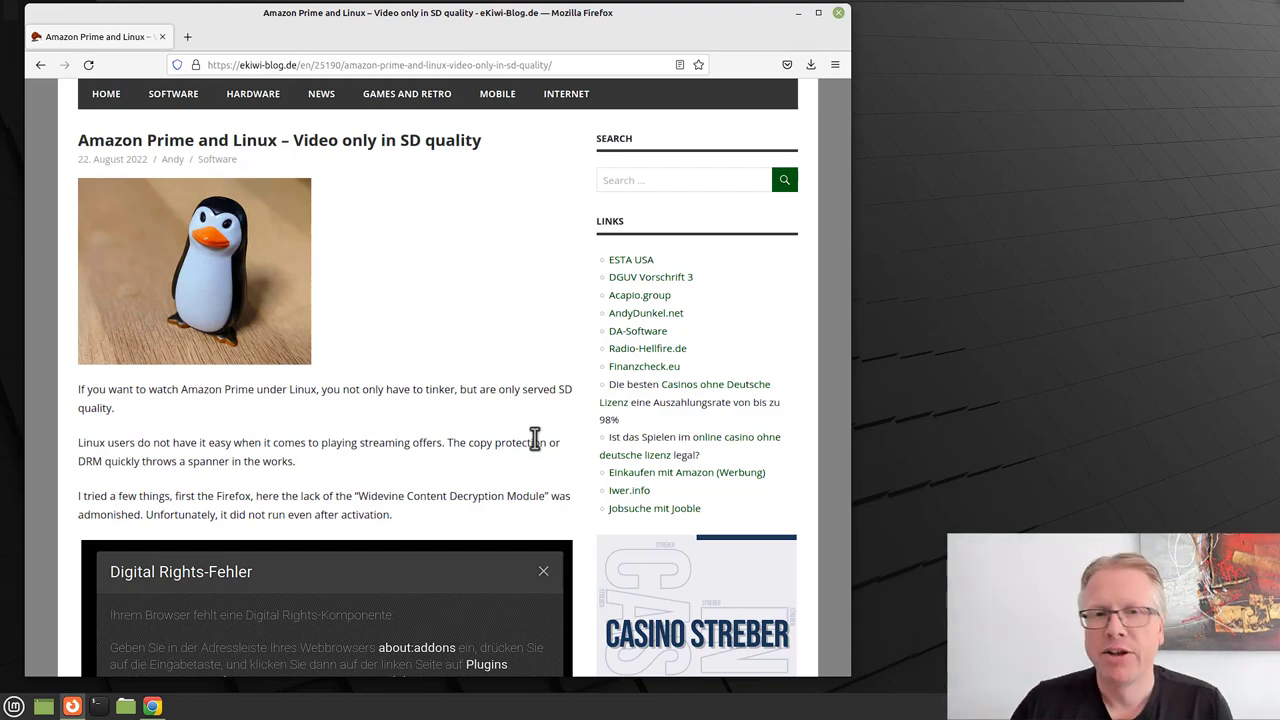
- Scroll the eKiwi-Blog article past the Digital Rights-Fehler image to the Videoqualität screenshots
{"action": "scroll", "coordinate": [470, 380], "scroll_direction": "down", "scroll_amount": 5}
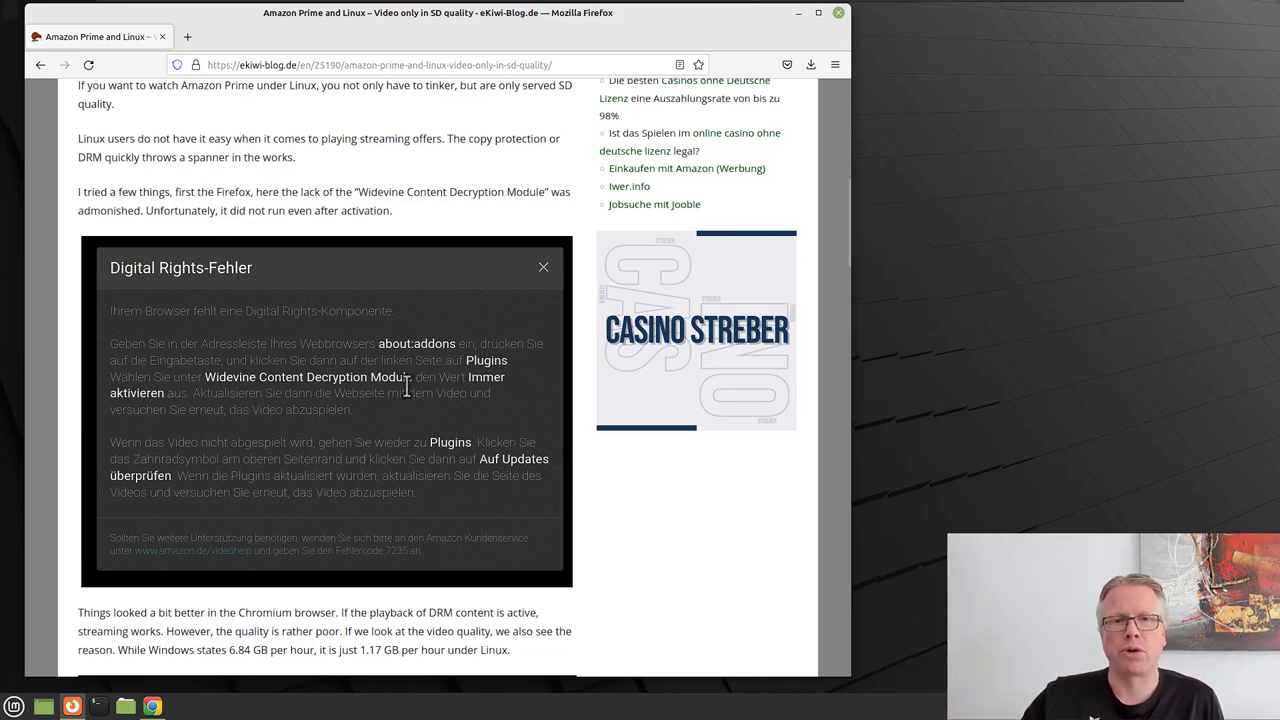
{"action": "scroll", "coordinate": [406, 382], "scroll_direction": "down", "scroll_amount": 3}
{"action": "scroll", "coordinate": [410, 390], "scroll_direction": "down", "scroll_amount": 7}
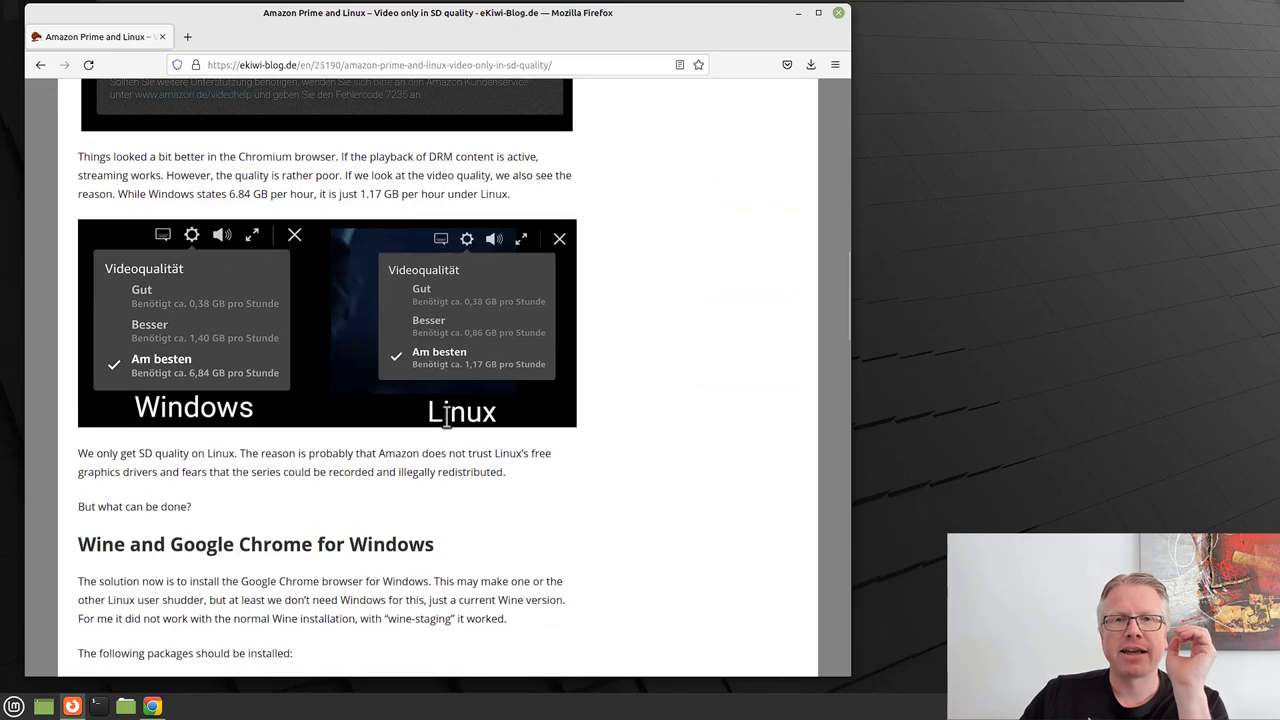
{"action": "scroll", "coordinate": [316, 562], "scroll_direction": "up", "scroll_amount": 8}
- Bring the Chrome player forward and show The Expanse's Videoqualität menu with Am besten active
{"action": "left_click", "coordinate": [152, 706]}
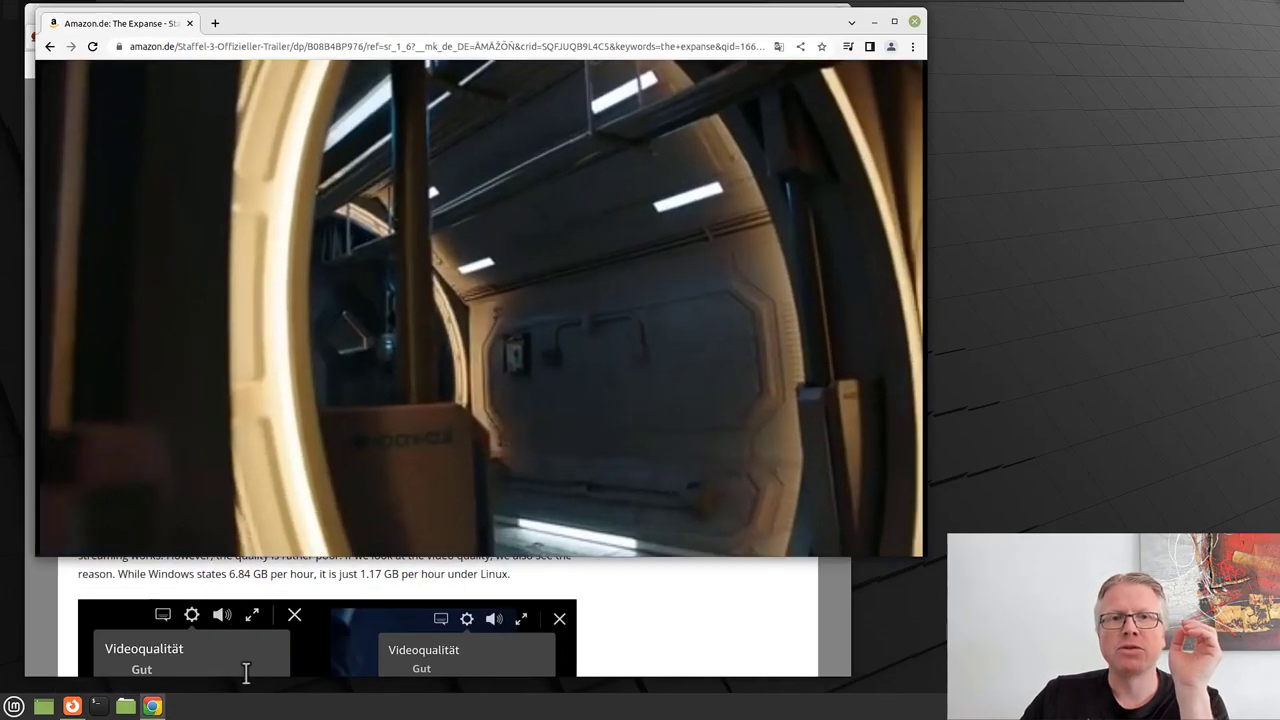
{"action": "left_click_drag", "start_coordinate": [447, 27], "coordinate": [448, 73]}
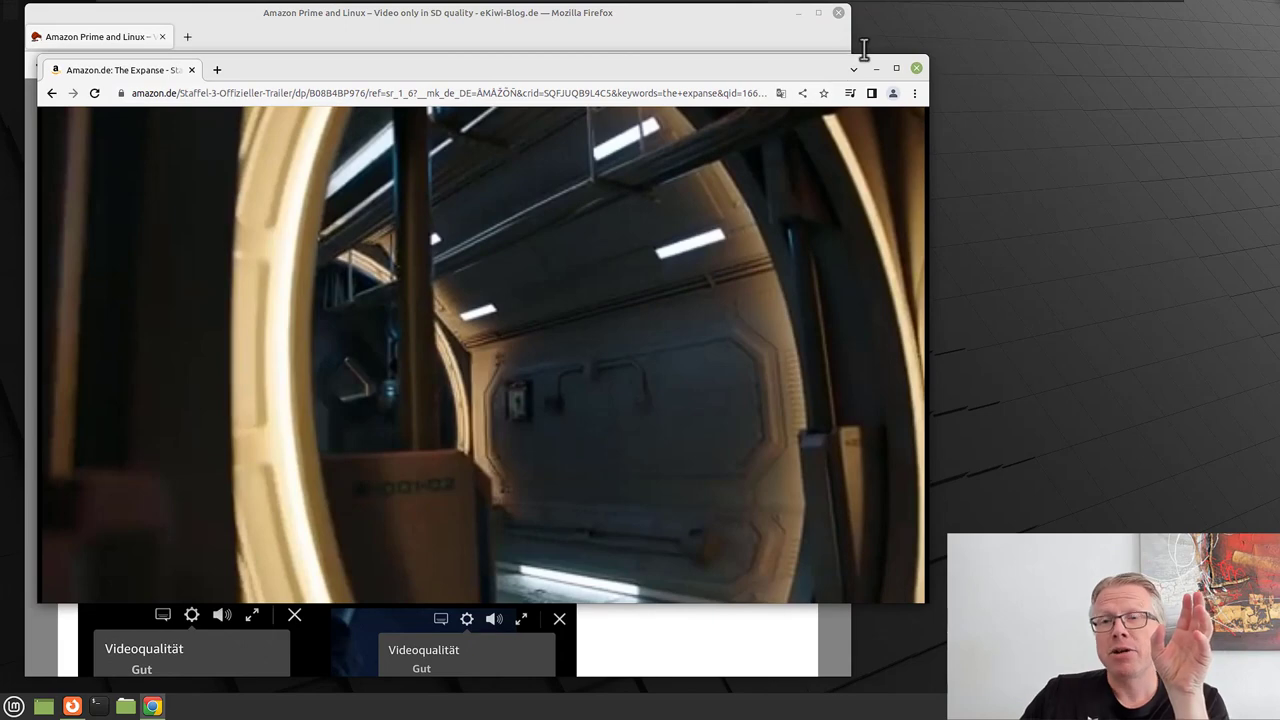
{"action": "left_click_drag", "start_coordinate": [705, 70], "coordinate": [721, 86]}
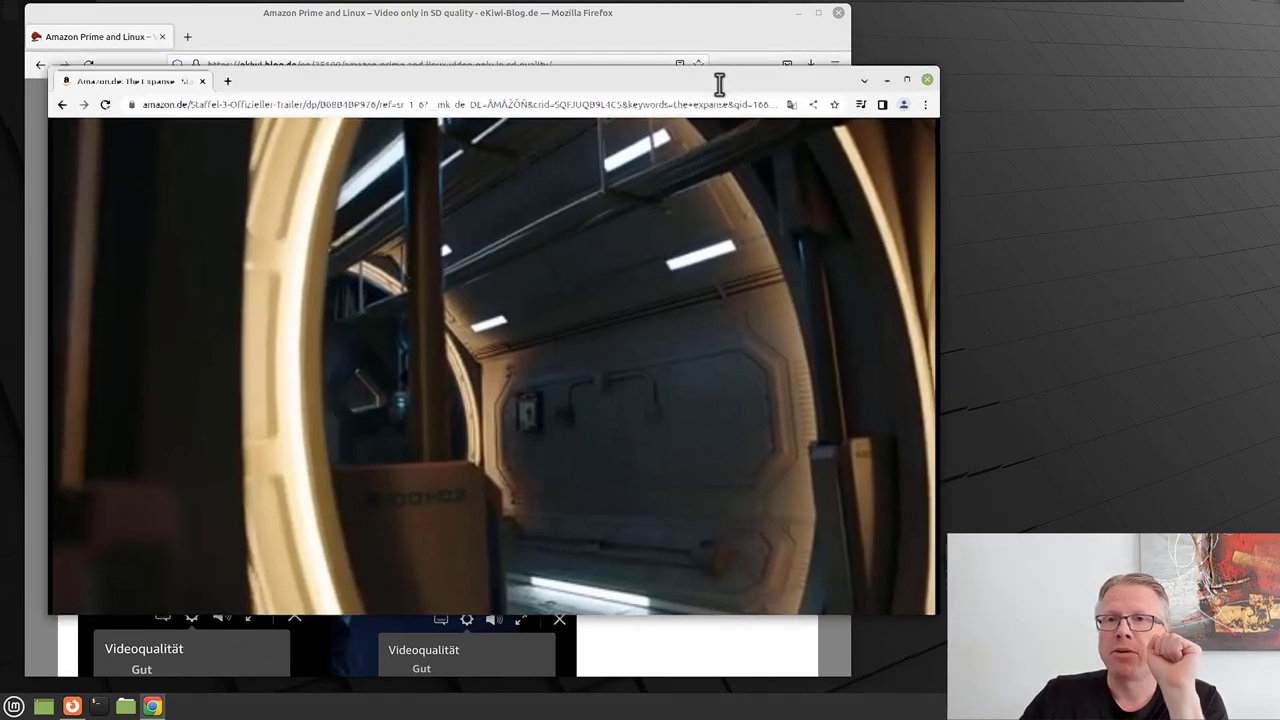
{"action": "mouse_move", "coordinate": [558, 264]}
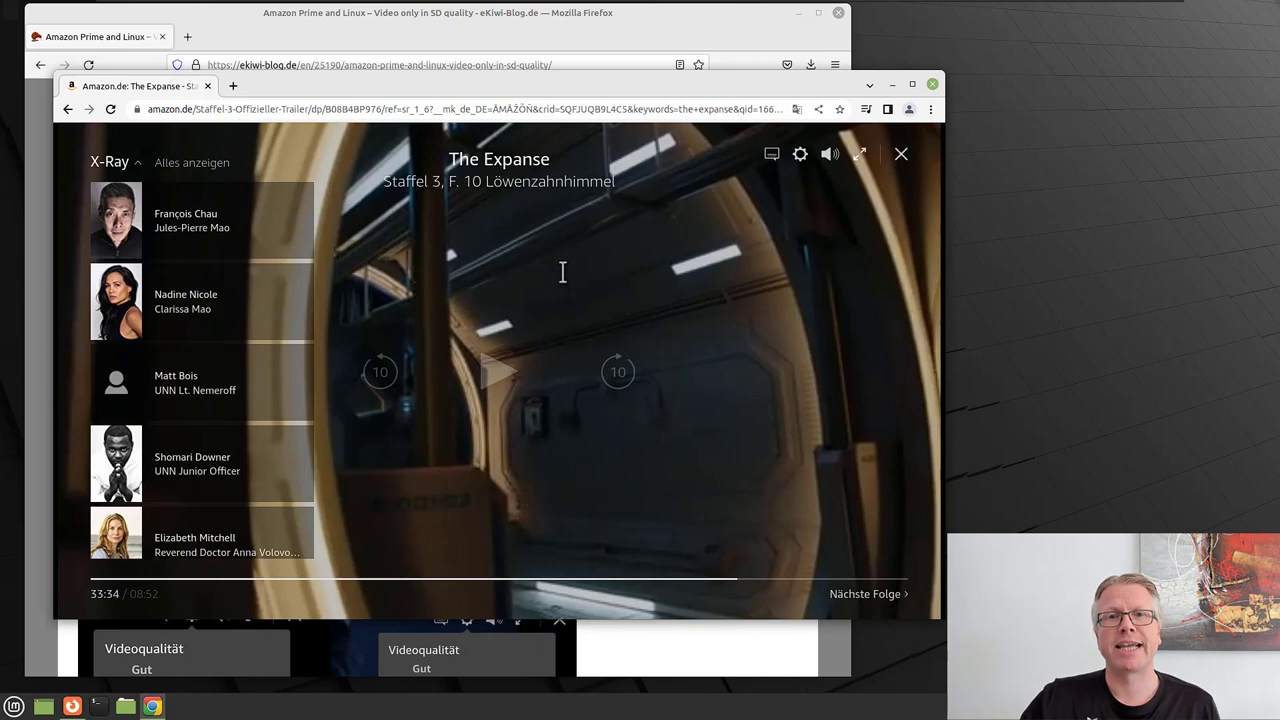
{"action": "left_click", "coordinate": [800, 156]}
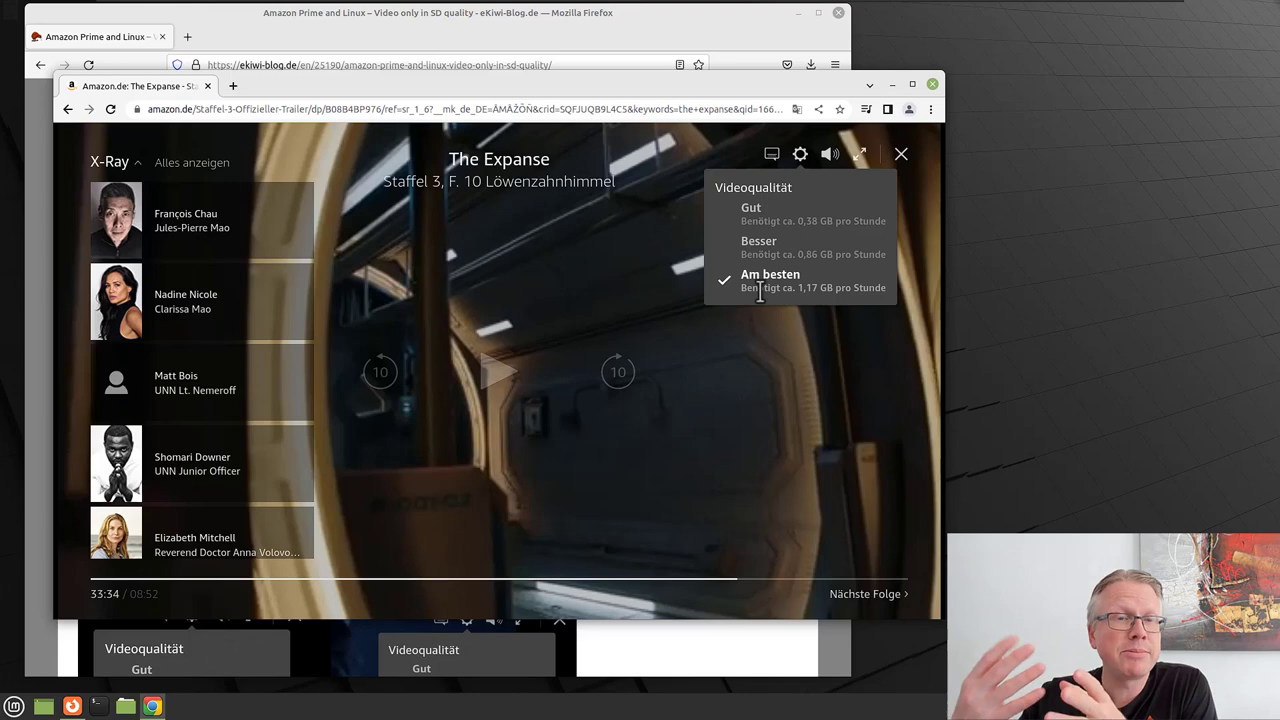
- Return Firefox to the quality comparison image, then raise and nudge the Chrome player window
{"action": "left_click", "coordinate": [596, 27]}
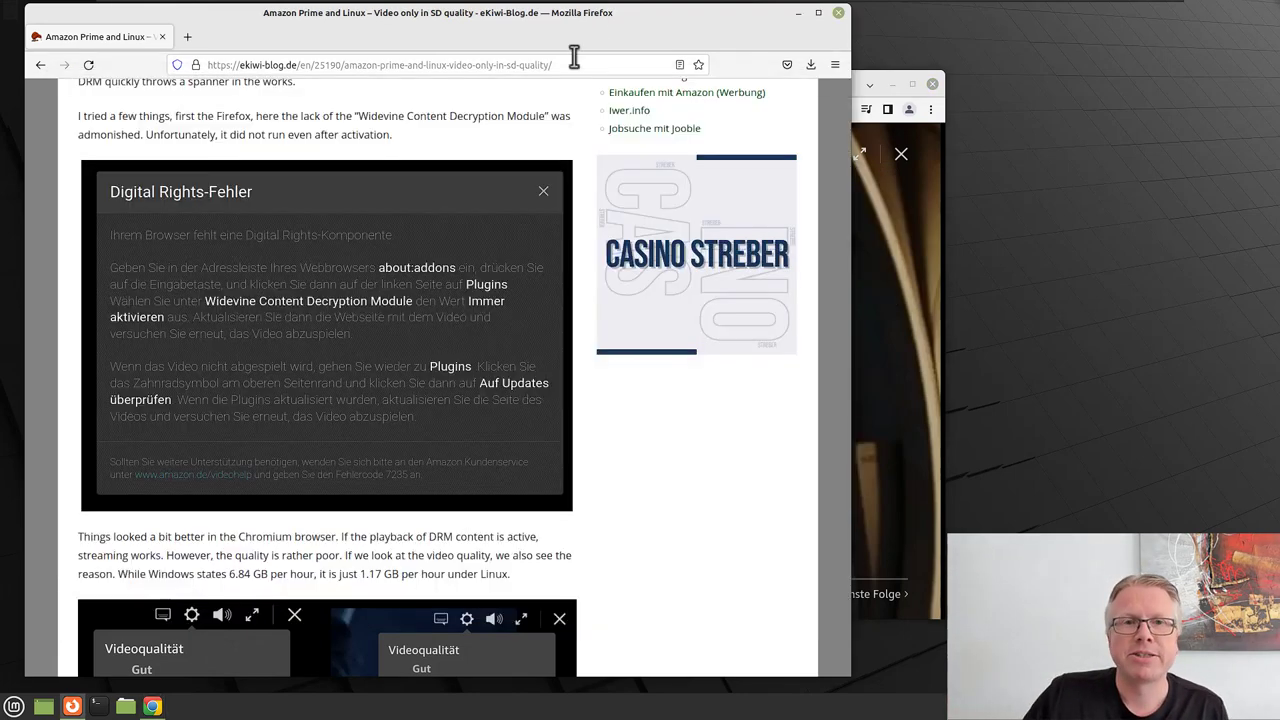
{"action": "scroll", "coordinate": [443, 294], "scroll_direction": "down", "scroll_amount": 5}
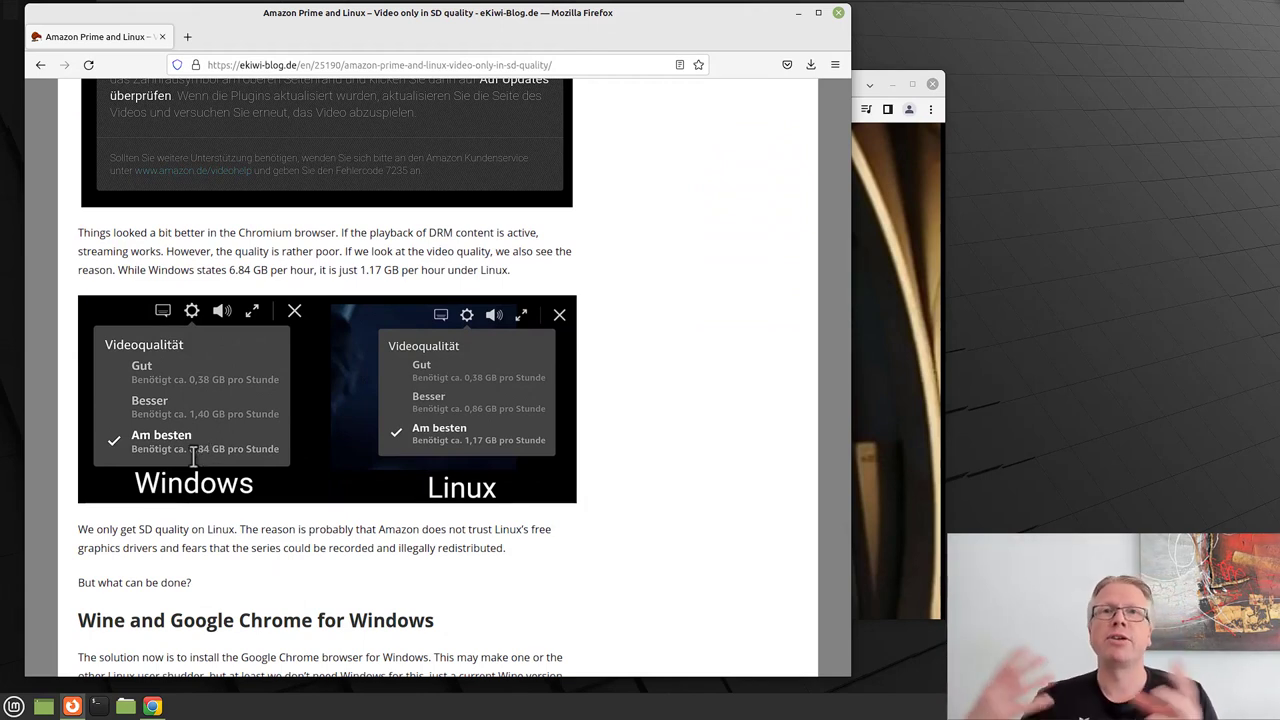
{"action": "left_click", "coordinate": [947, 278]}
{"action": "left_click_drag", "start_coordinate": [686, 80], "coordinate": [706, 92]}
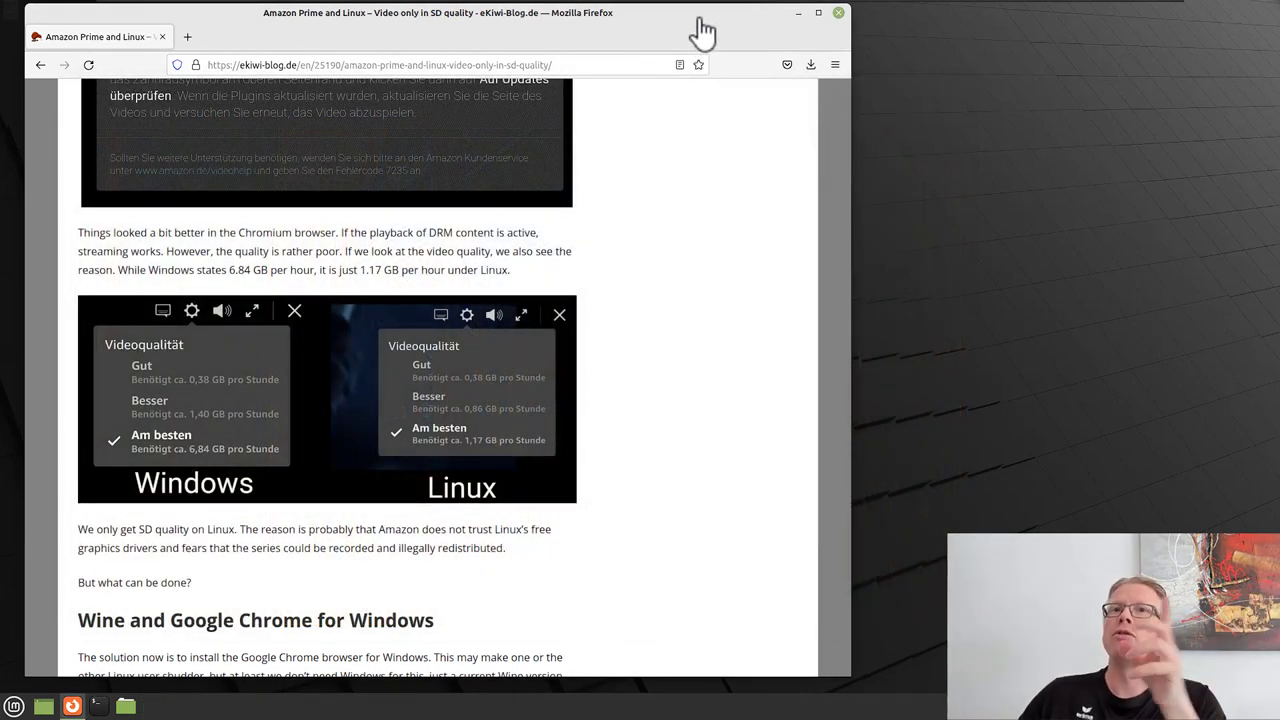
{"action": "left_click", "coordinate": [798, 14]}
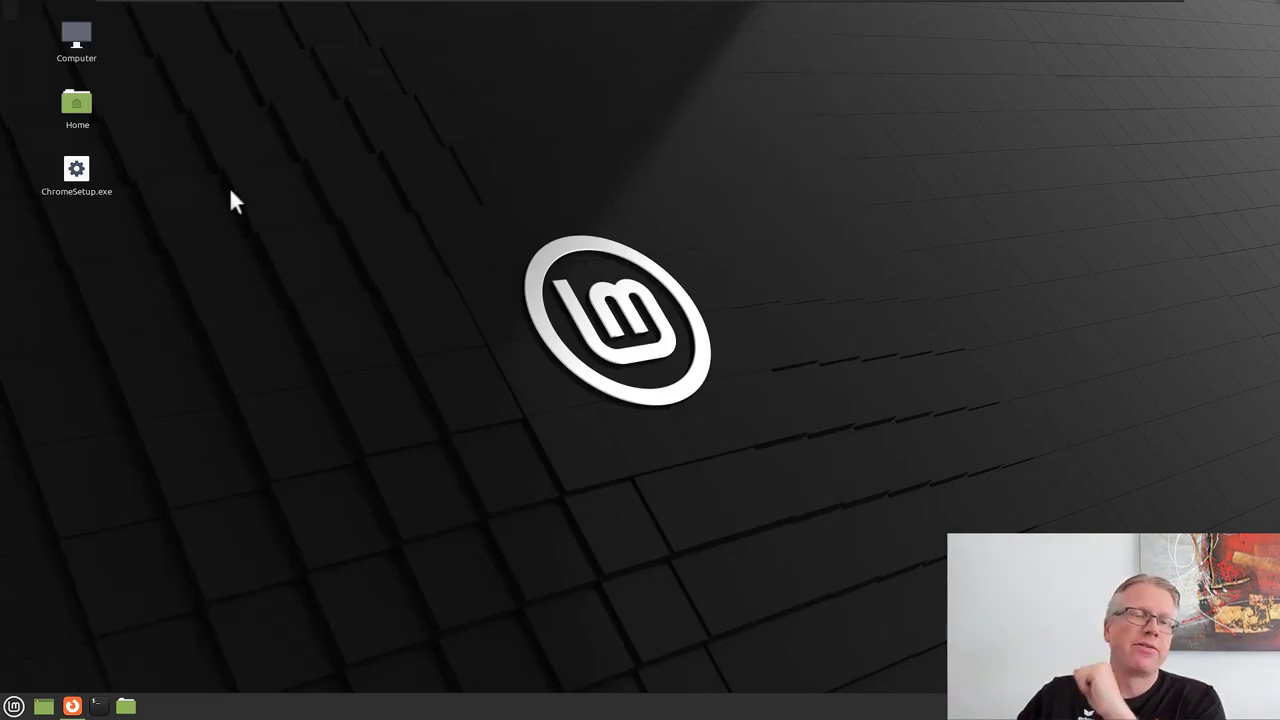
{"action": "left_click_drag", "start_coordinate": [156, 225], "coordinate": [31, 148]}
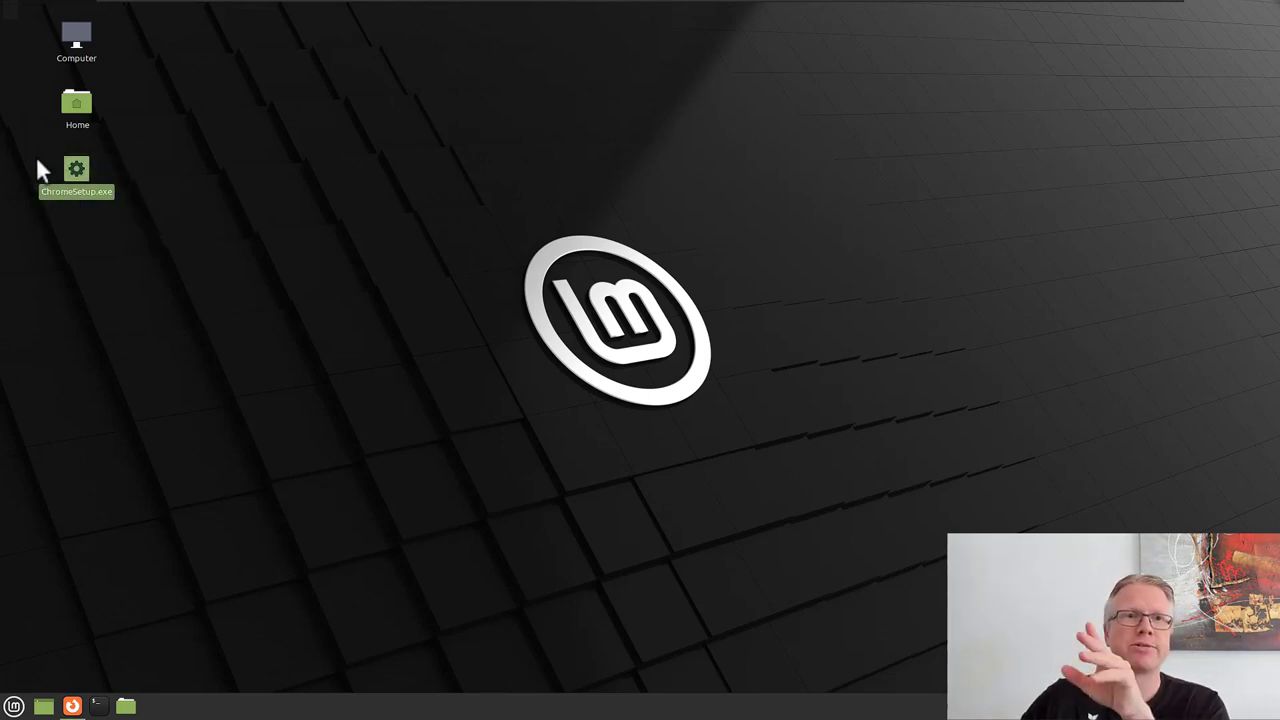
{"action": "left_click", "coordinate": [50, 222]}
{"action": "left_click", "coordinate": [110, 171]}
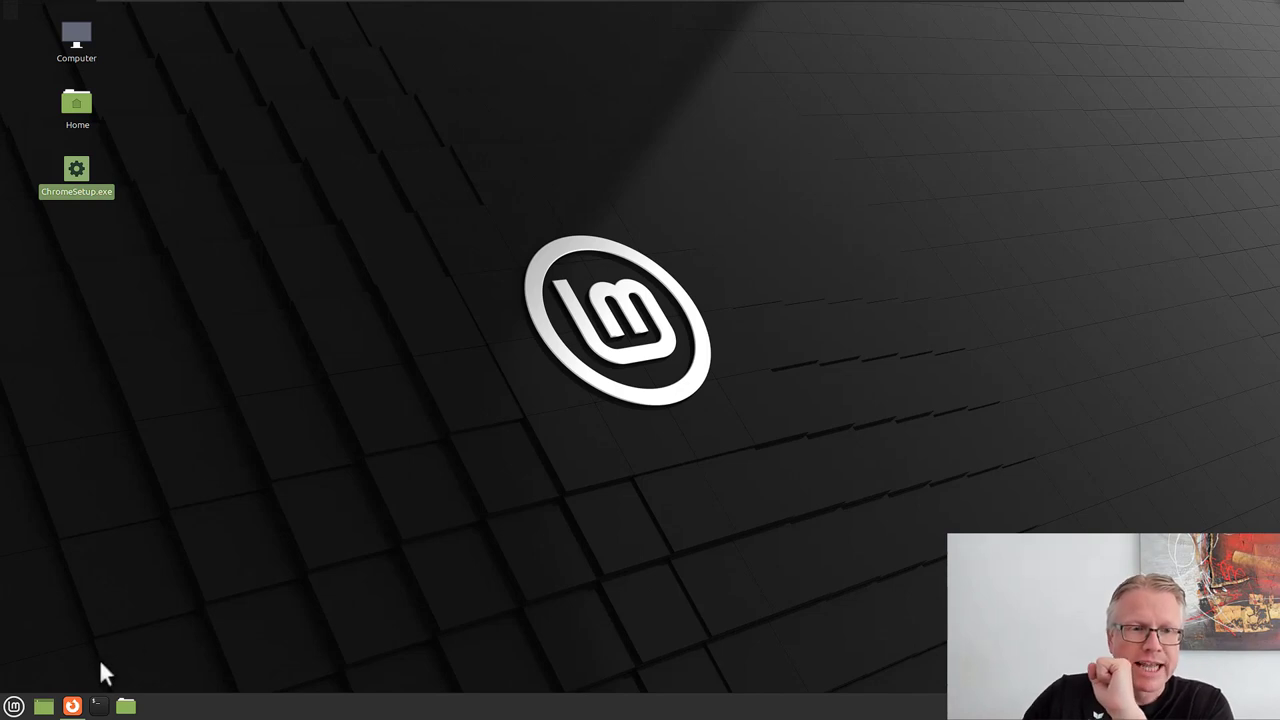
{"action": "mouse_move", "coordinate": [72, 700]}
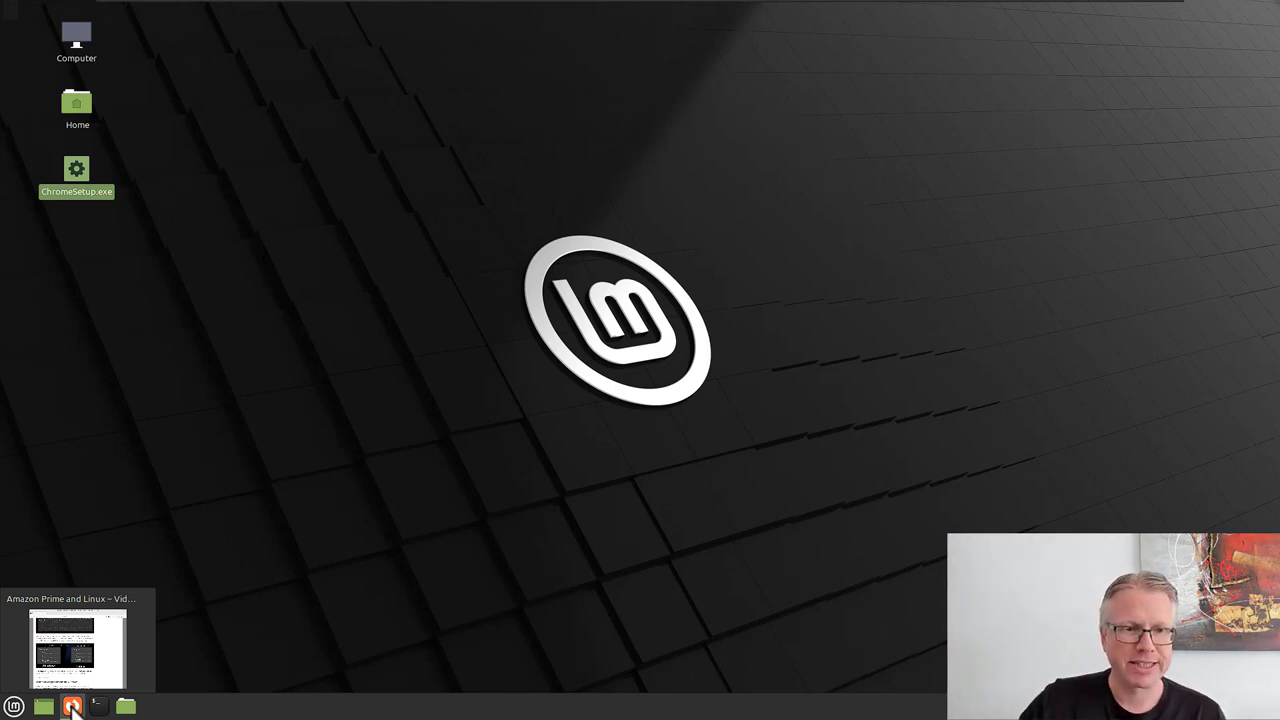
{"action": "left_click", "coordinate": [73, 707]}
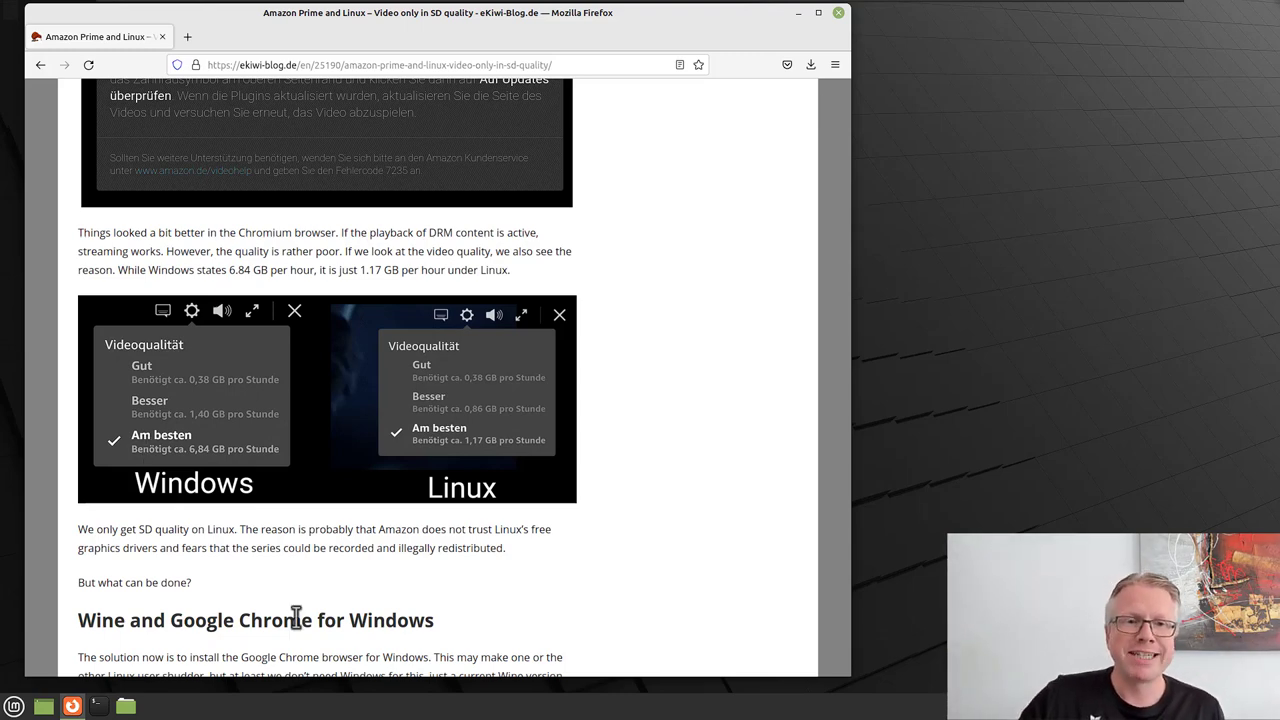
- Select the wine-staging package list line in the article's Wine code block
{"action": "scroll", "coordinate": [335, 560], "scroll_direction": "down", "scroll_amount": 5}
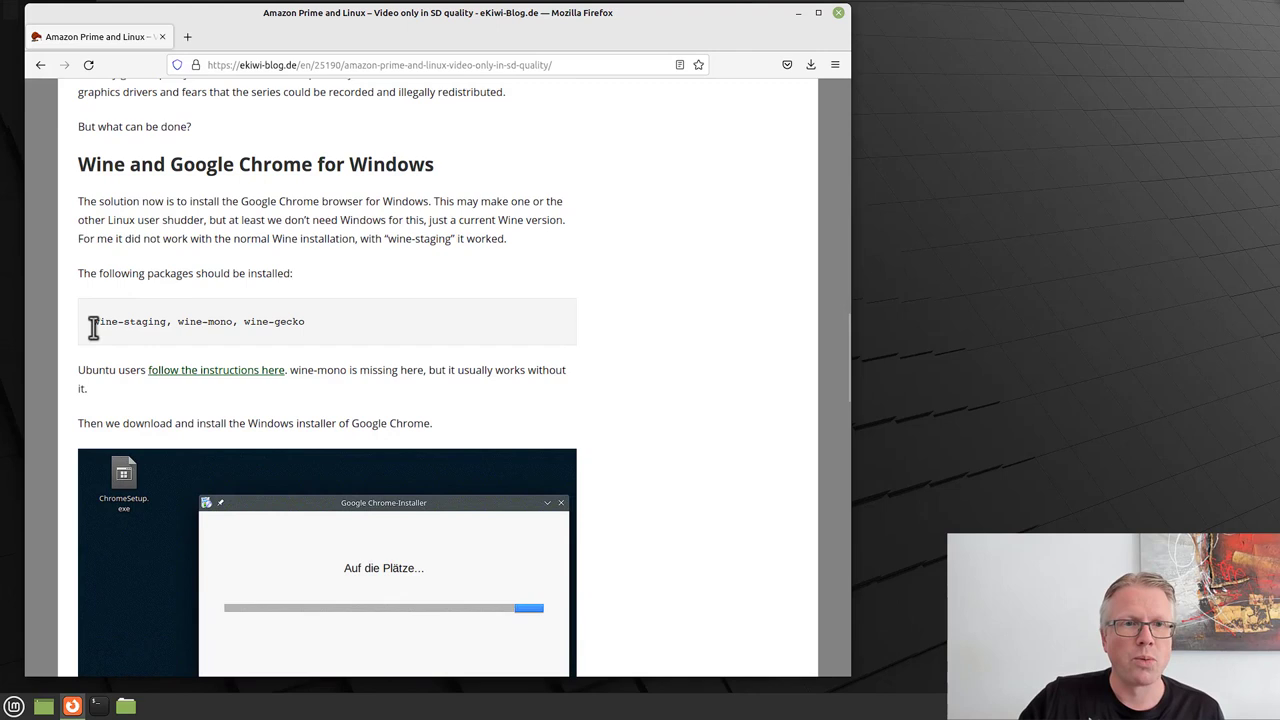
{"action": "left_click_drag", "start_coordinate": [94, 322], "coordinate": [167, 323]}
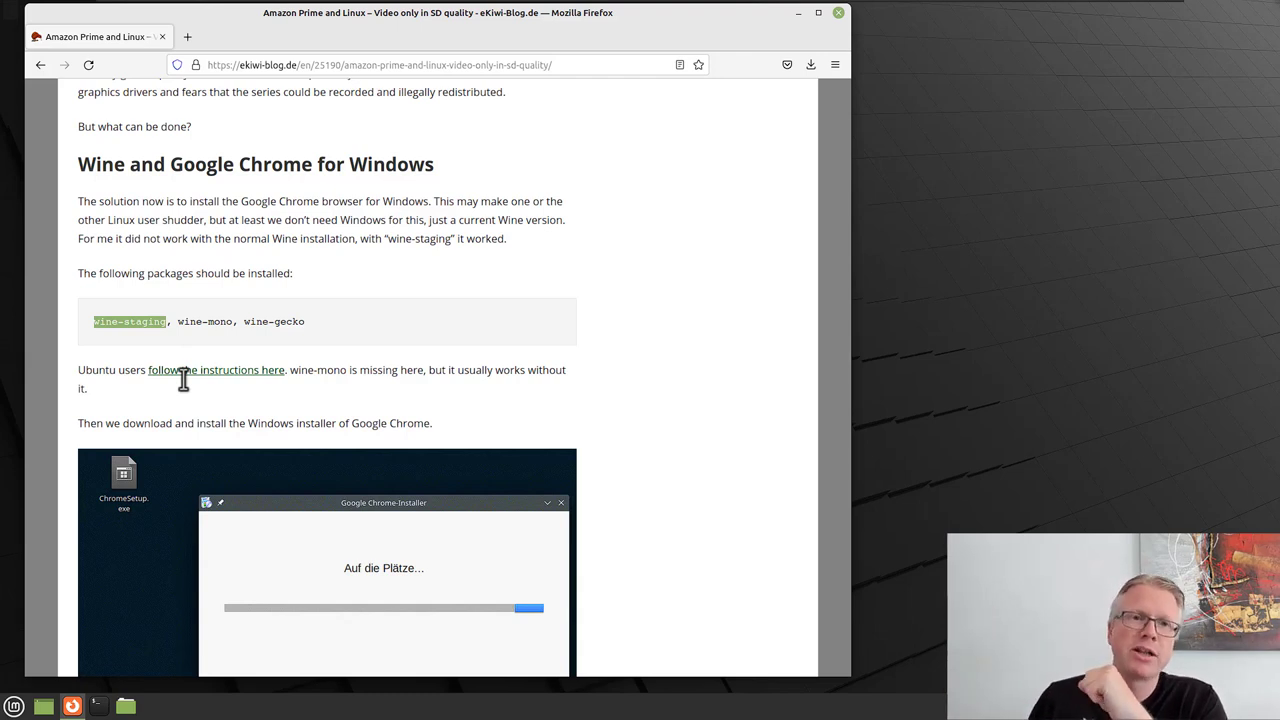
{"action": "left_click_drag", "start_coordinate": [291, 321], "coordinate": [312, 321]}
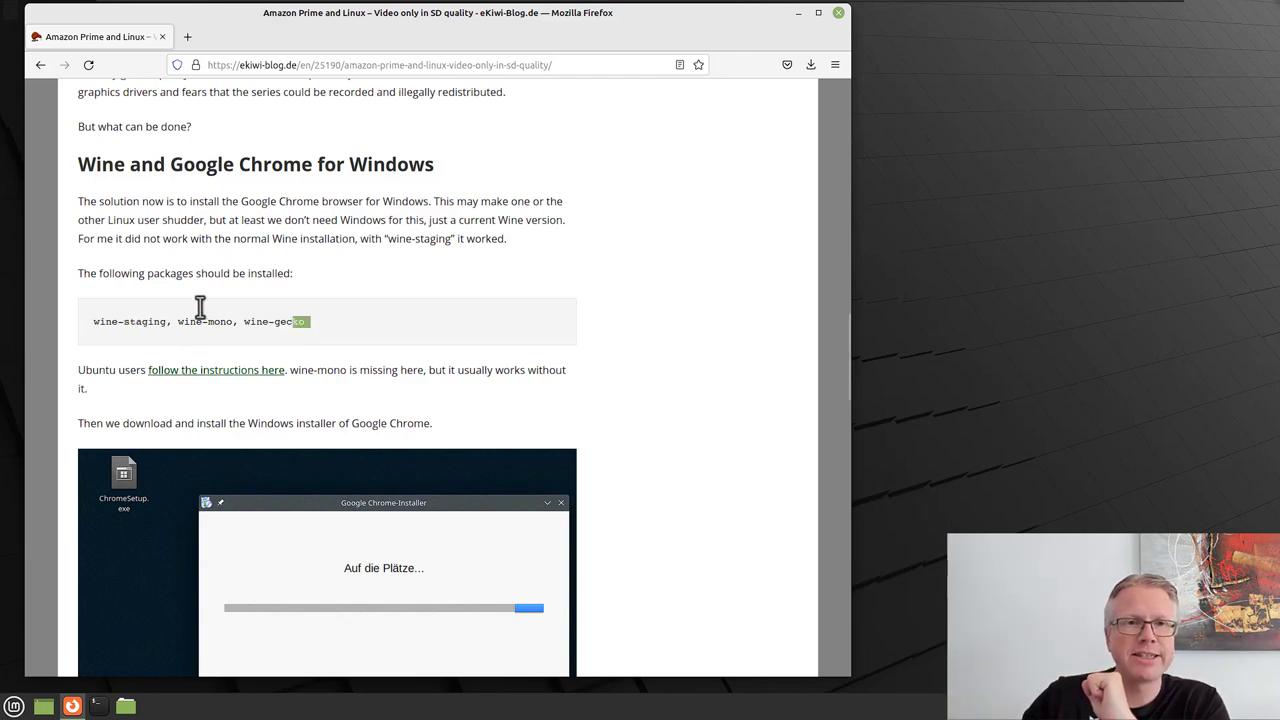
{"action": "left_click", "coordinate": [97, 316], "text": "shift"}
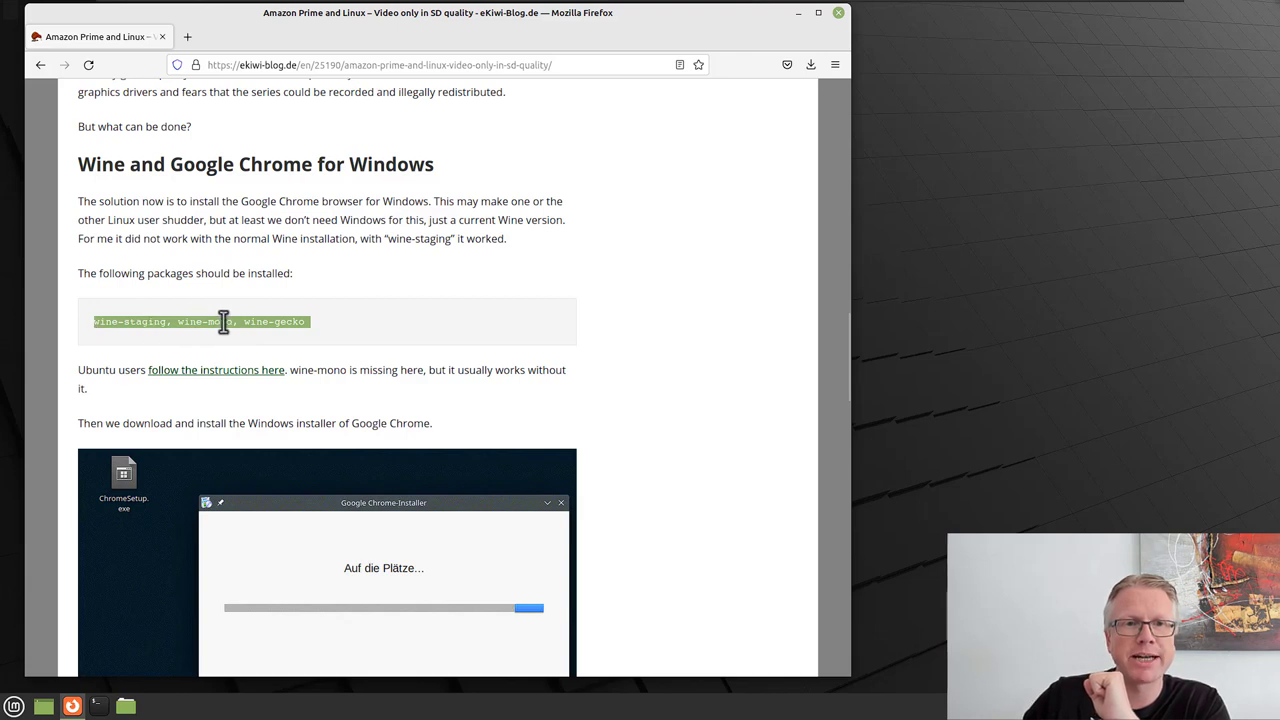
{"action": "left_click", "coordinate": [324, 321]}
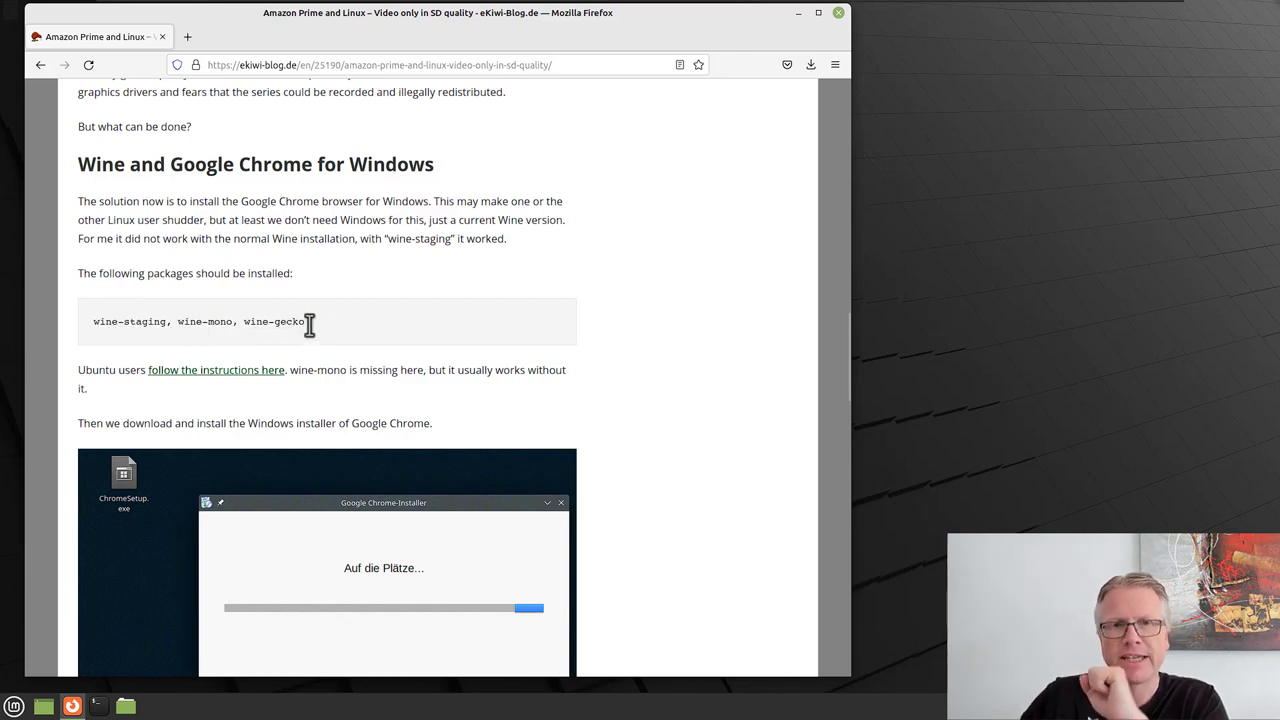
{"action": "left_click_drag", "start_coordinate": [309, 321], "coordinate": [89, 320]}
{"action": "left_click", "coordinate": [142, 346]}
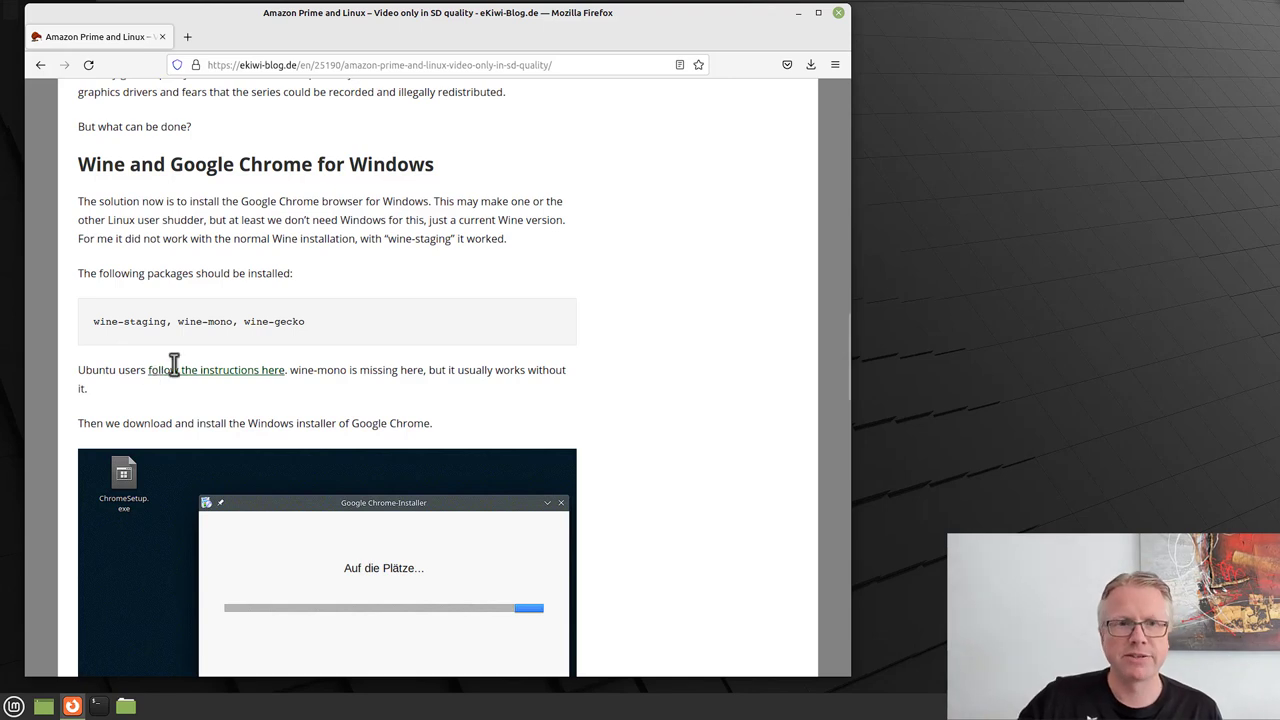
{"action": "left_click_drag", "start_coordinate": [95, 320], "coordinate": [329, 317]}
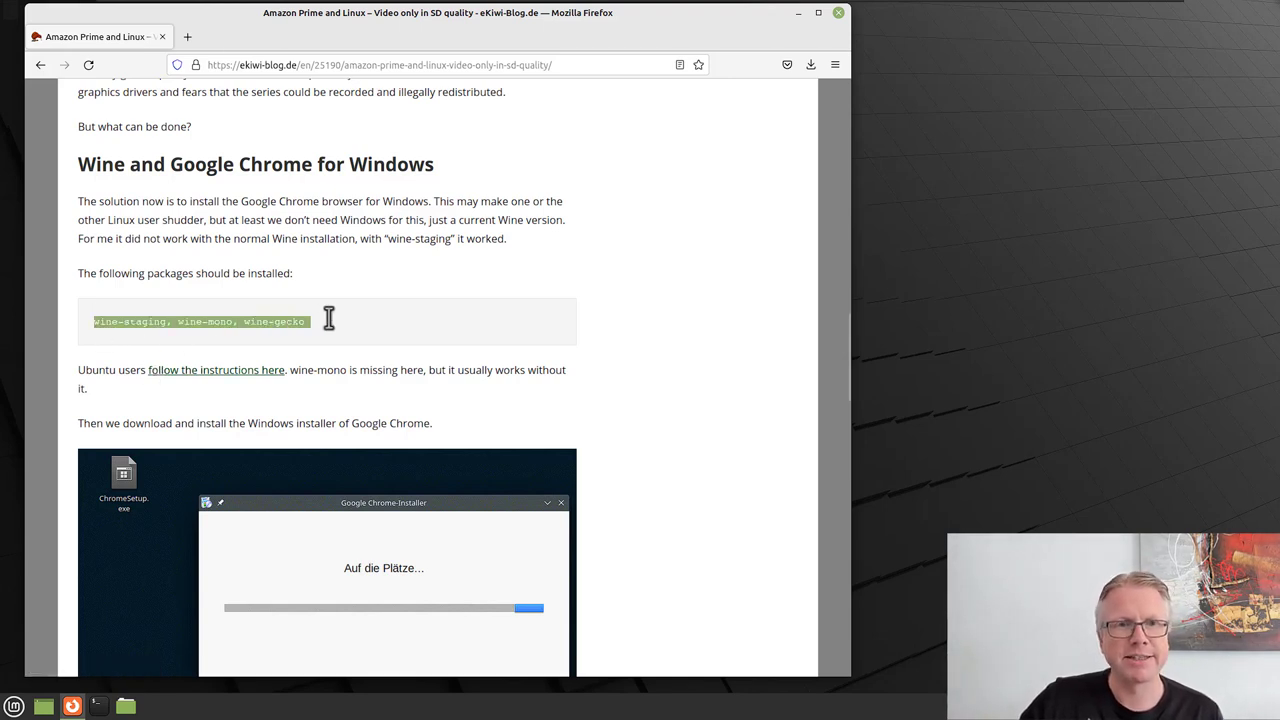
- Open the 'follow the instructions here' WineHQ link in a new tab
{"action": "right_click", "coordinate": [247, 372]}
{"action": "key", "text": "Escape"}
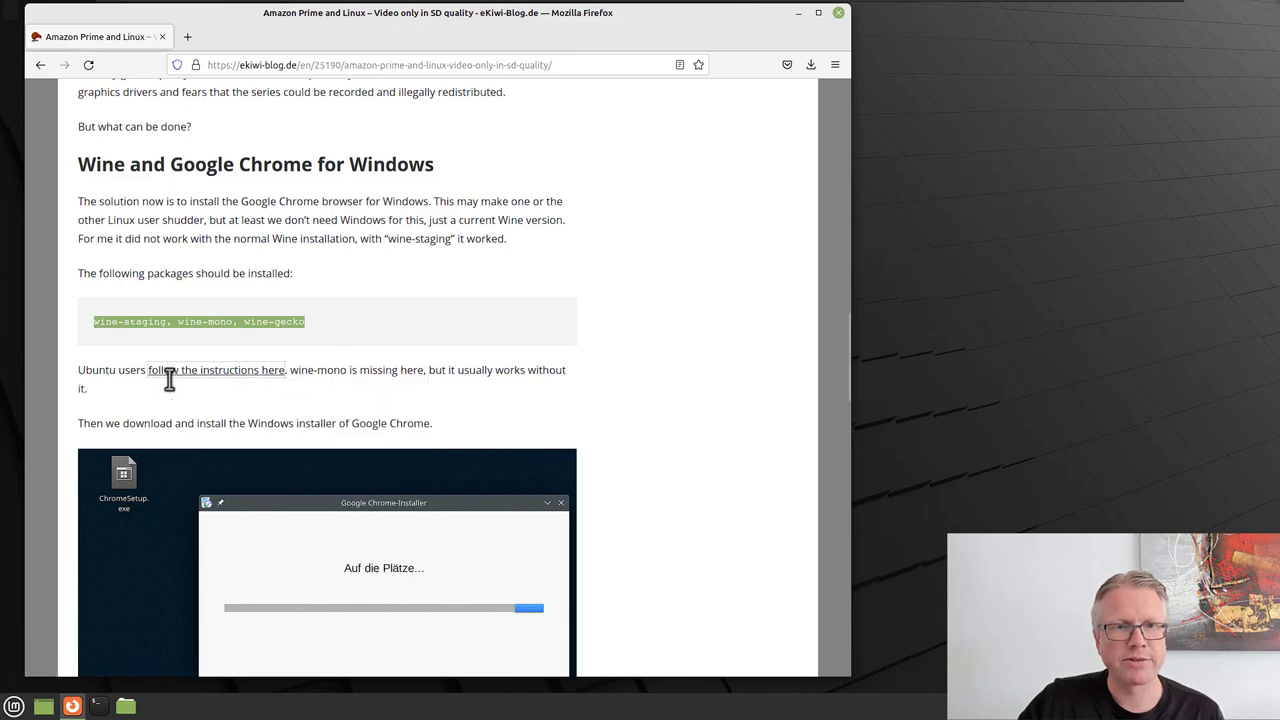
{"action": "right_click", "coordinate": [196, 372]}
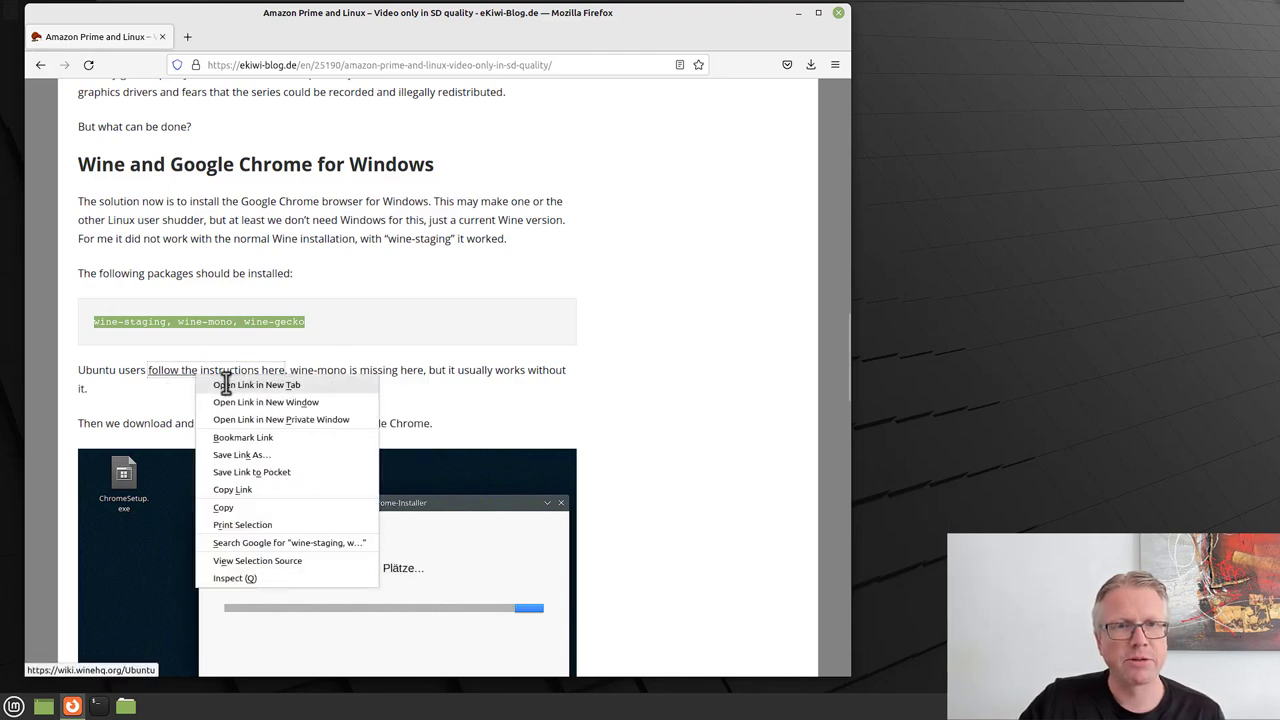
{"action": "left_click", "coordinate": [224, 381]}
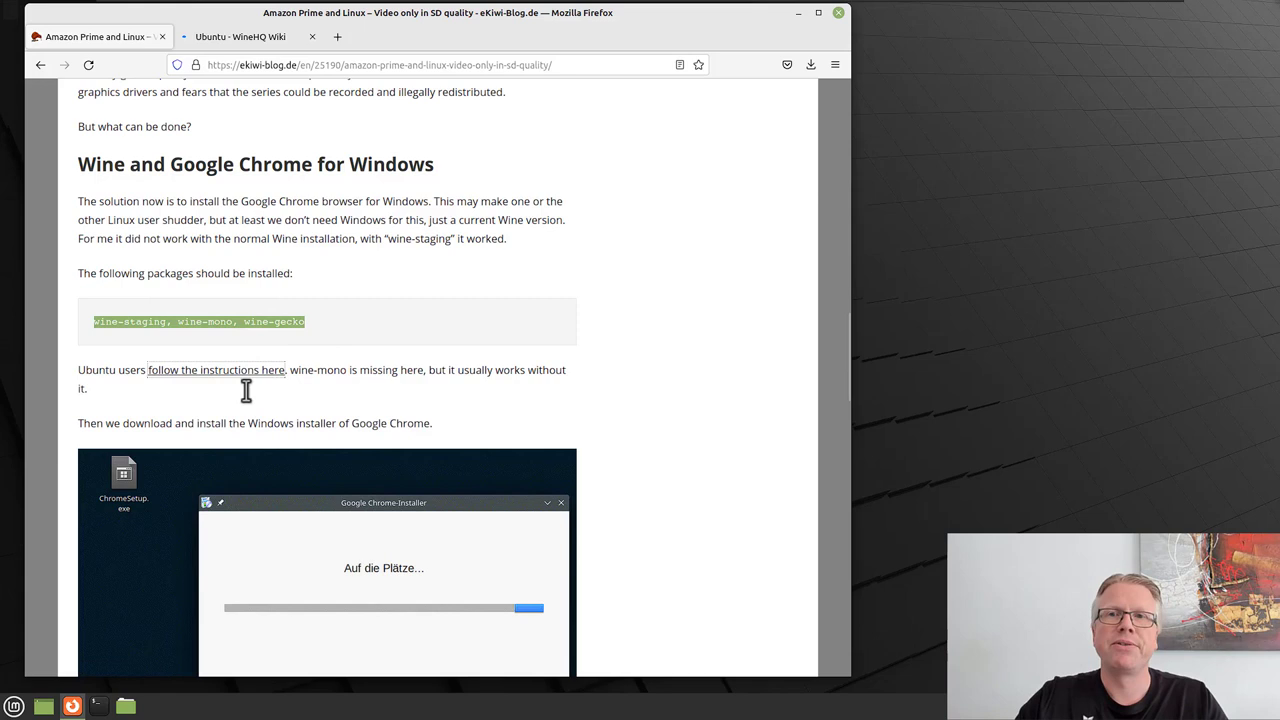
- Open a Terminal window, widen it, and move it to the right side
{"action": "left_click", "coordinate": [98, 706]}
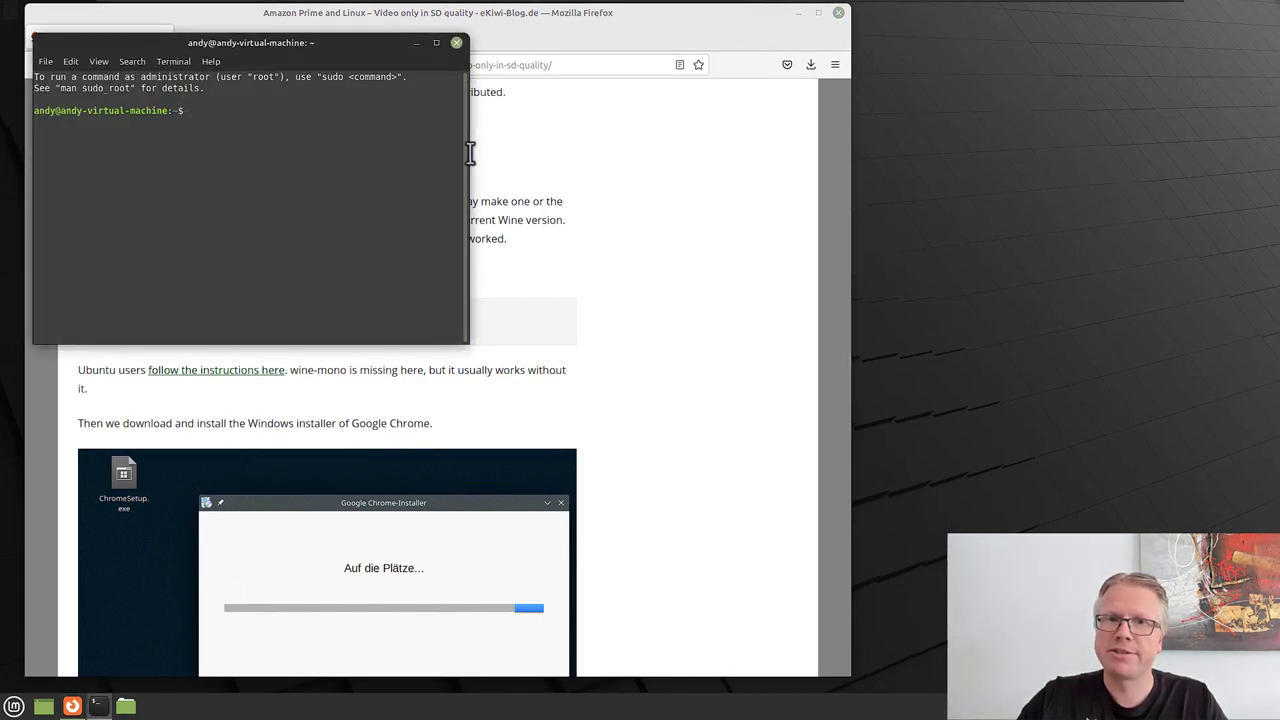
{"action": "left_click_drag", "start_coordinate": [469, 153], "coordinate": [650, 157]}
{"action": "left_click_drag", "start_coordinate": [463, 49], "coordinate": [1080, 48]}
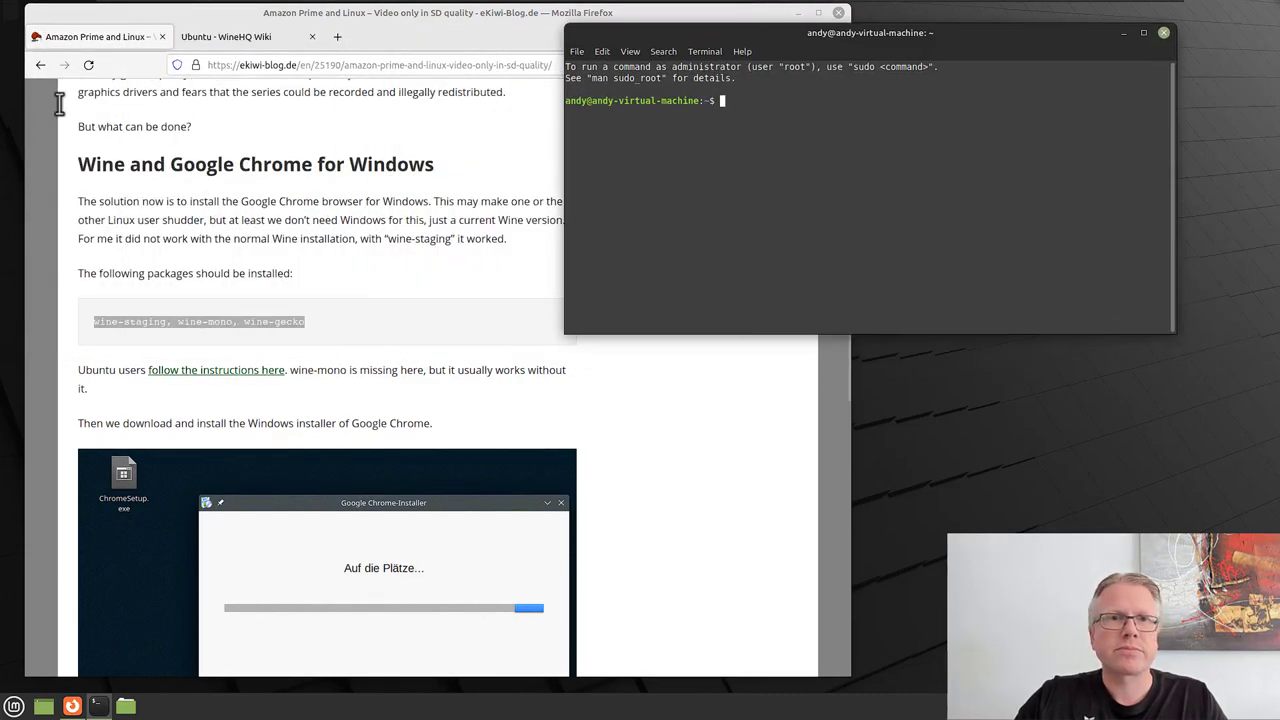
- Show the Ubuntu – WineHQ Wiki tab scrolled to its installation commands
{"action": "left_click", "coordinate": [226, 36]}
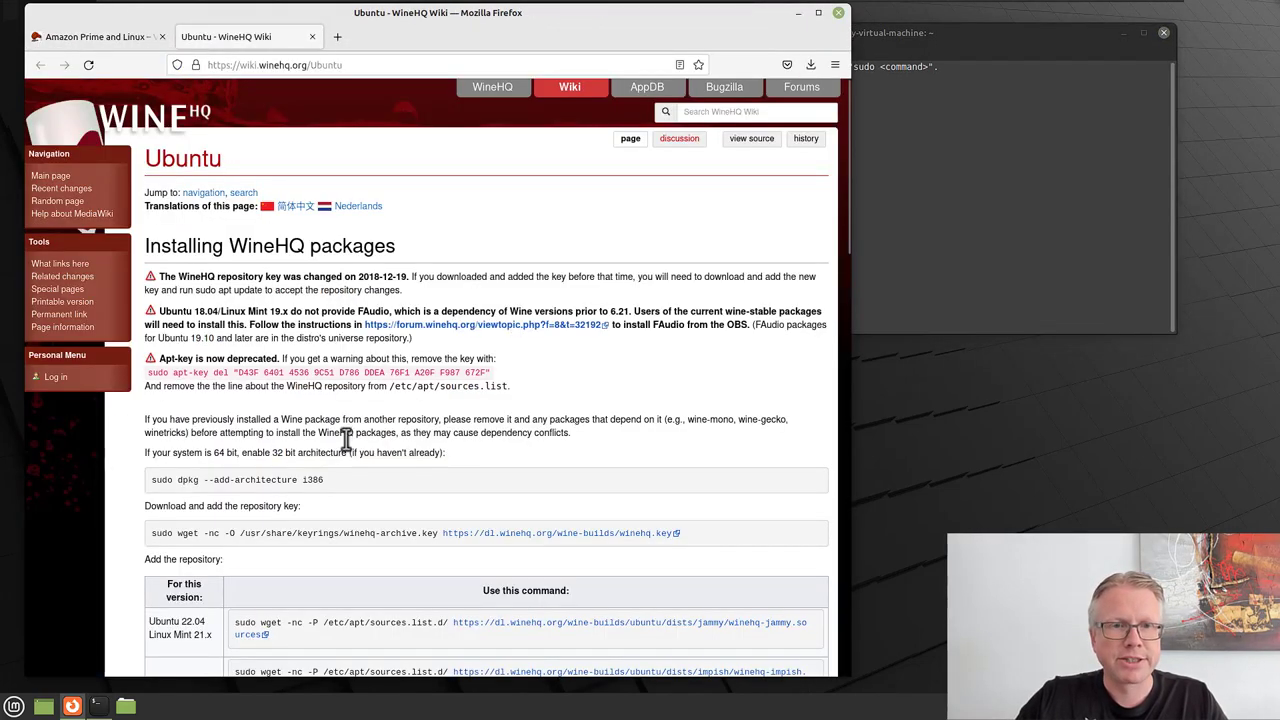
{"action": "scroll", "coordinate": [362, 295], "scroll_direction": "down", "scroll_amount": 2}
{"action": "scroll", "coordinate": [362, 290], "scroll_direction": "up", "scroll_amount": 2}
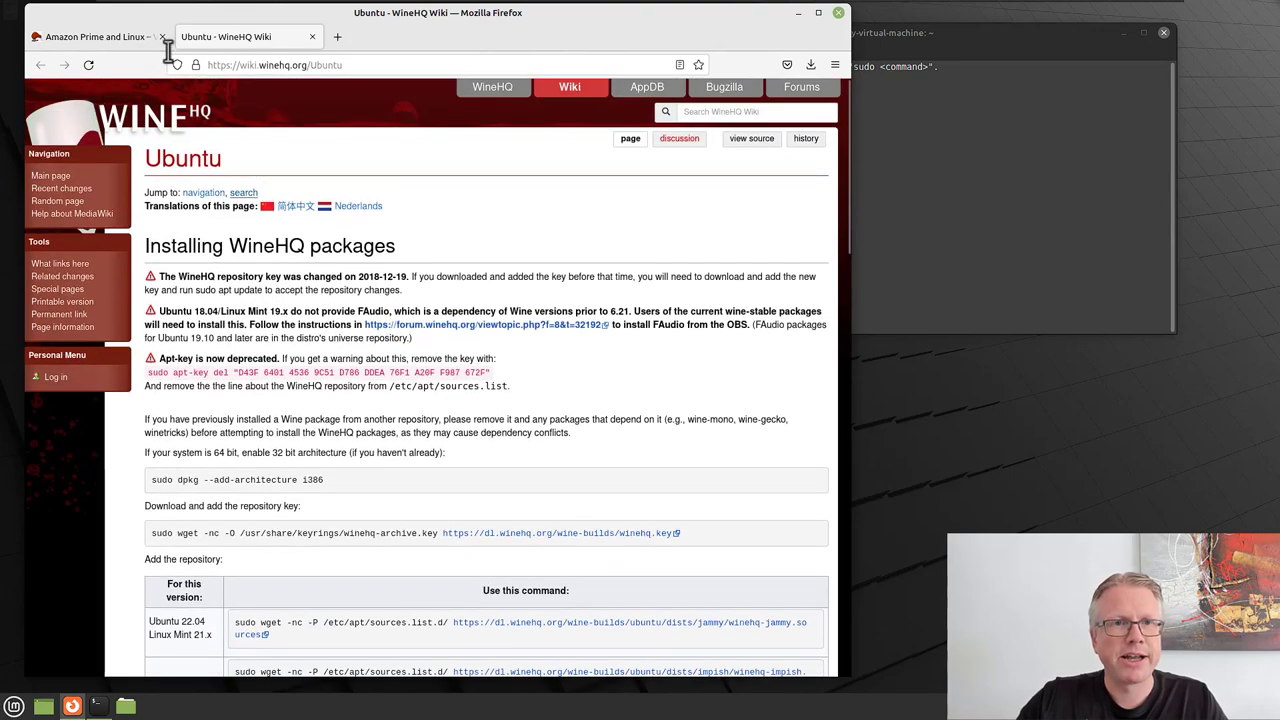
{"action": "scroll", "coordinate": [330, 398], "scroll_direction": "down", "scroll_amount": 2}
- Run the wiki's dpkg --add-architecture i386 command in Terminal, entering the sudo password
{"action": "scroll", "coordinate": [266, 371], "scroll_direction": "down", "scroll_amount": 2}
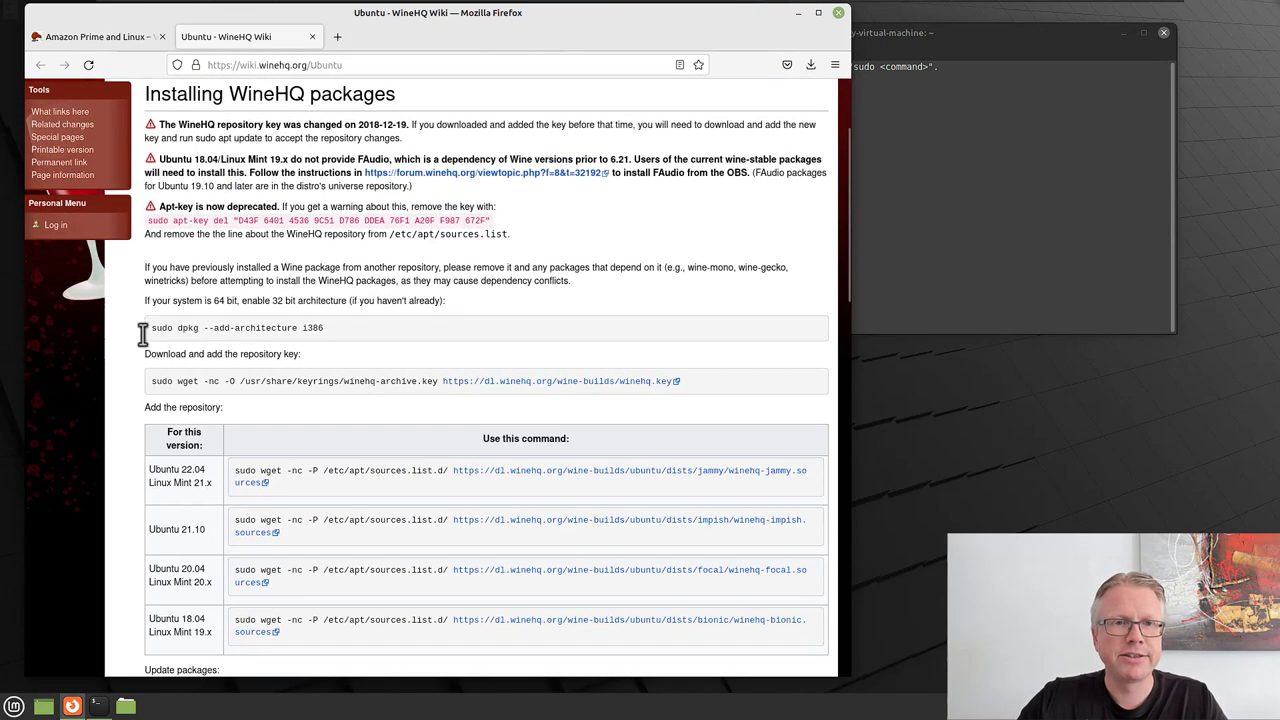
{"action": "left_click_drag", "start_coordinate": [154, 329], "coordinate": [362, 330]}
{"action": "key", "text": "ctrl+c"}
{"action": "left_click", "coordinate": [955, 197]}
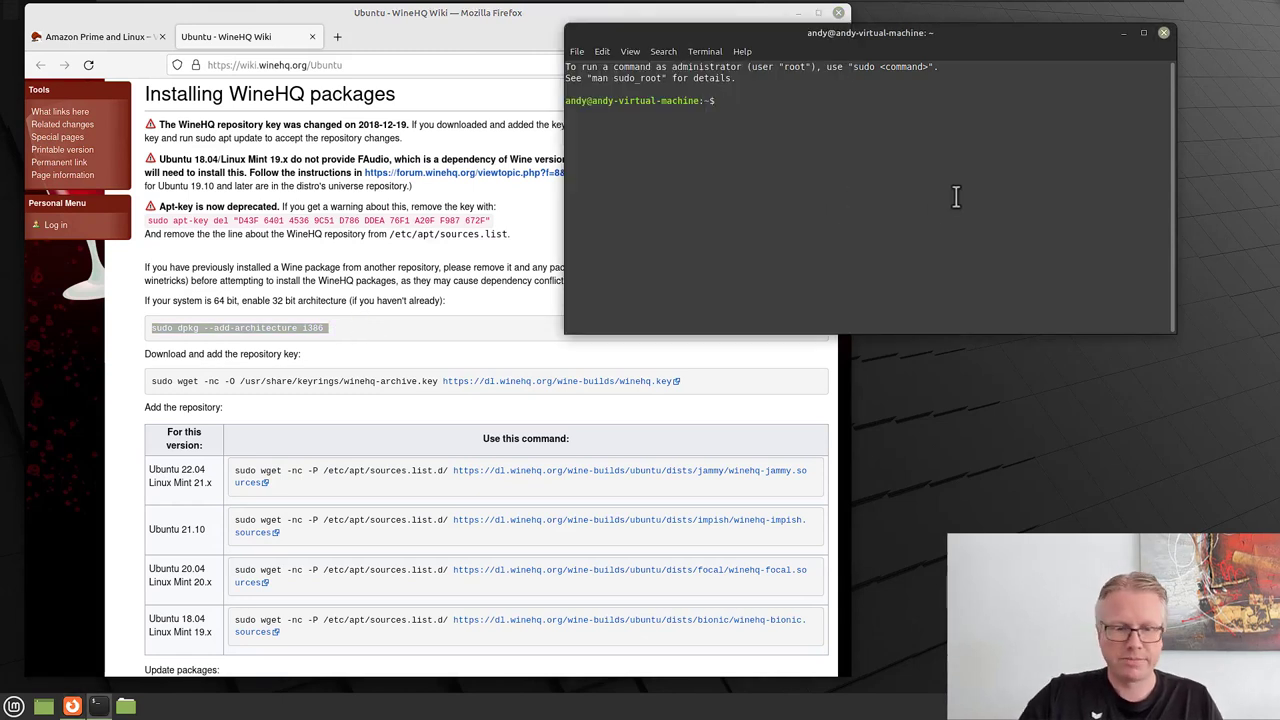
{"action": "key", "text": "ctrl+shift+v"}
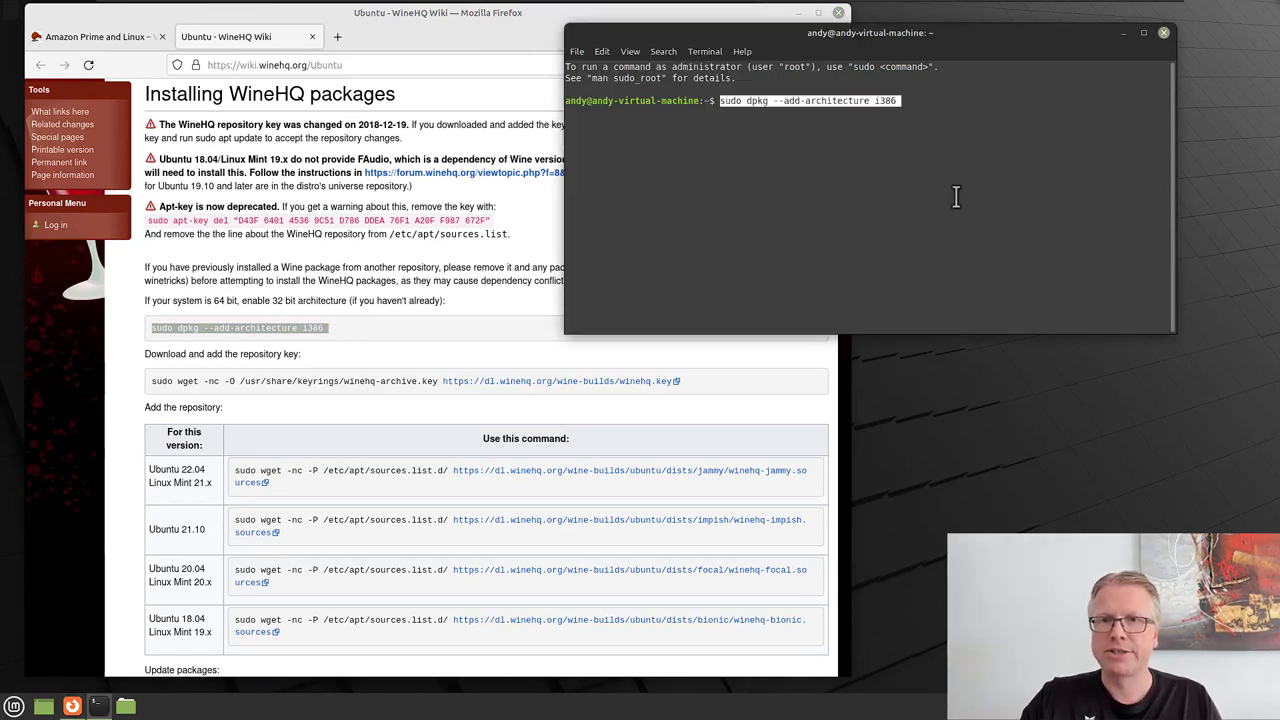
{"action": "key", "text": "Return"}
{"action": "type", "text": "**"}
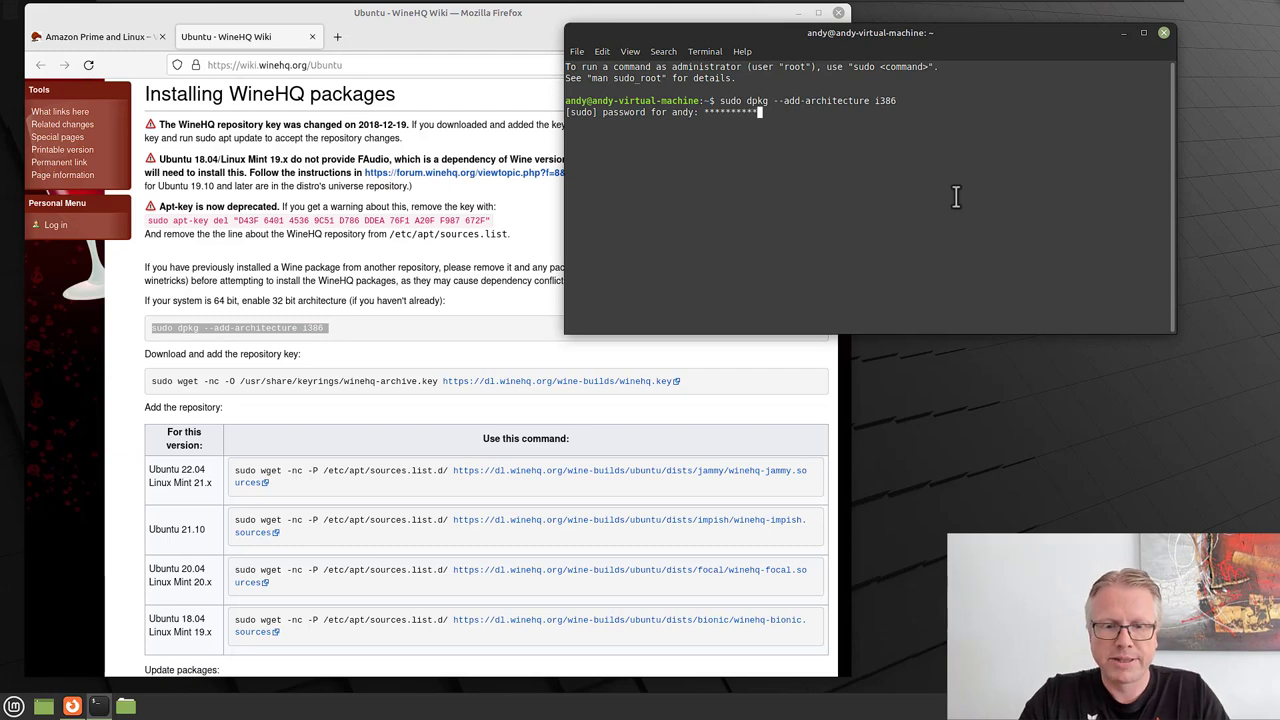
{"action": "key", "text": "Return"}
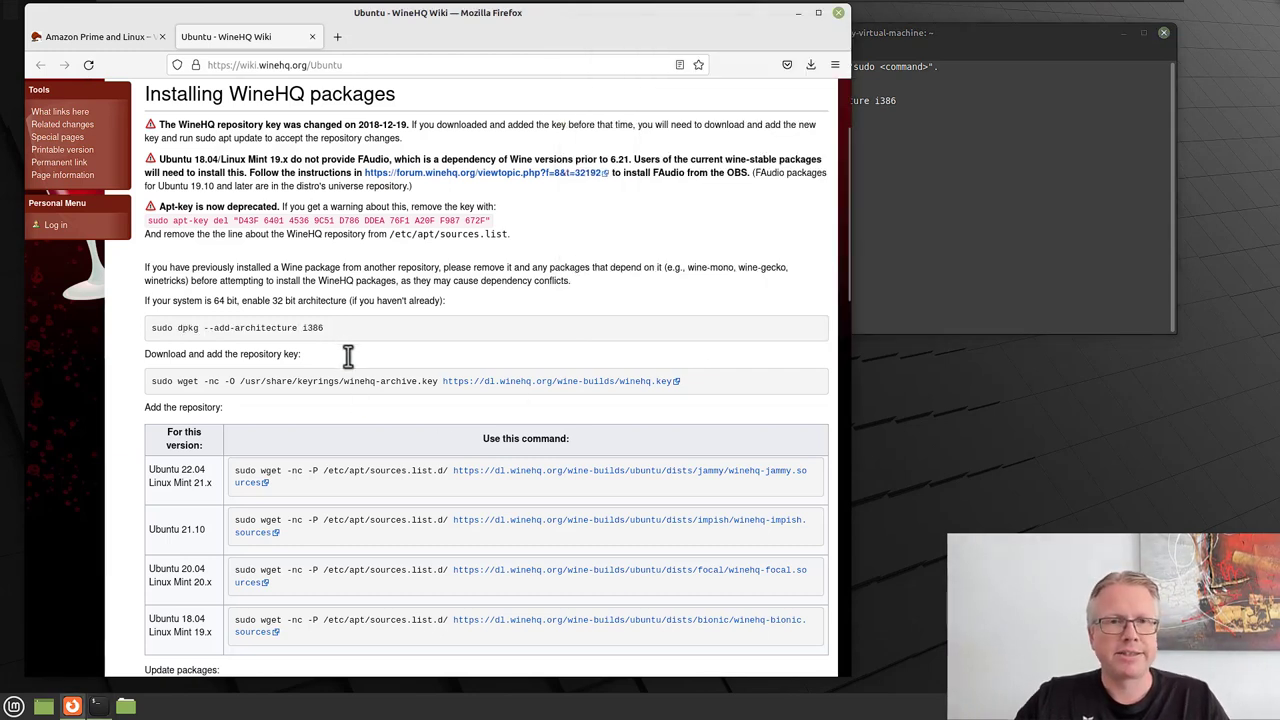
- Run the wget command saving the WineHQ key to /usr/share/keyrings/winehq-archive.key
{"action": "triple_click", "coordinate": [156, 381]}
{"action": "key", "text": "ctrl+c"}
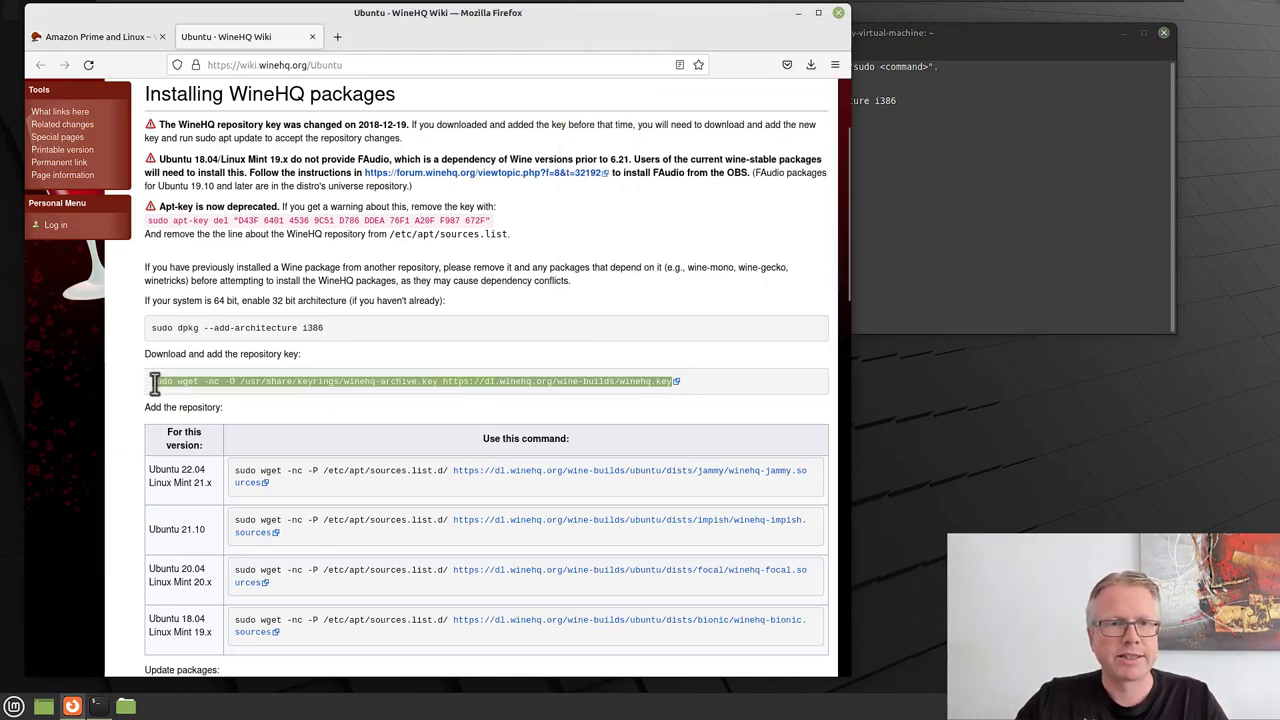
{"action": "left_click", "coordinate": [1030, 195]}
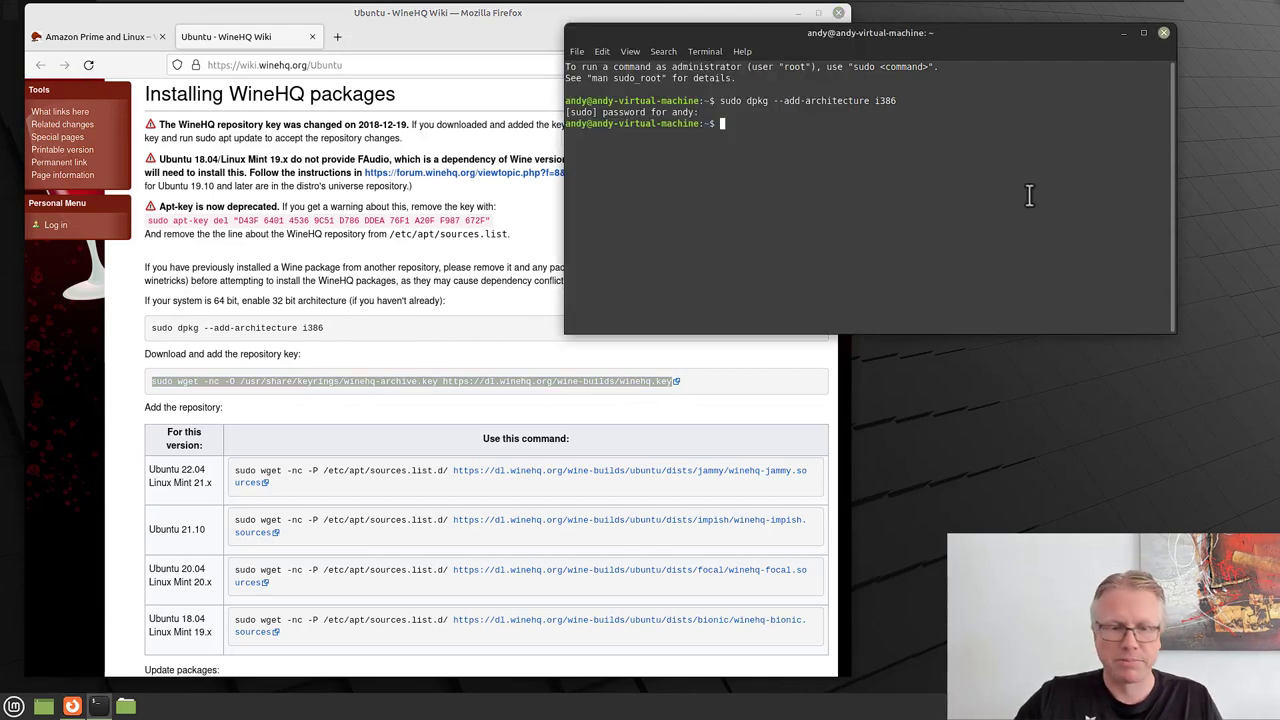
{"action": "key", "text": "ctrl+shift+v"}
{"action": "key", "text": "Return"}
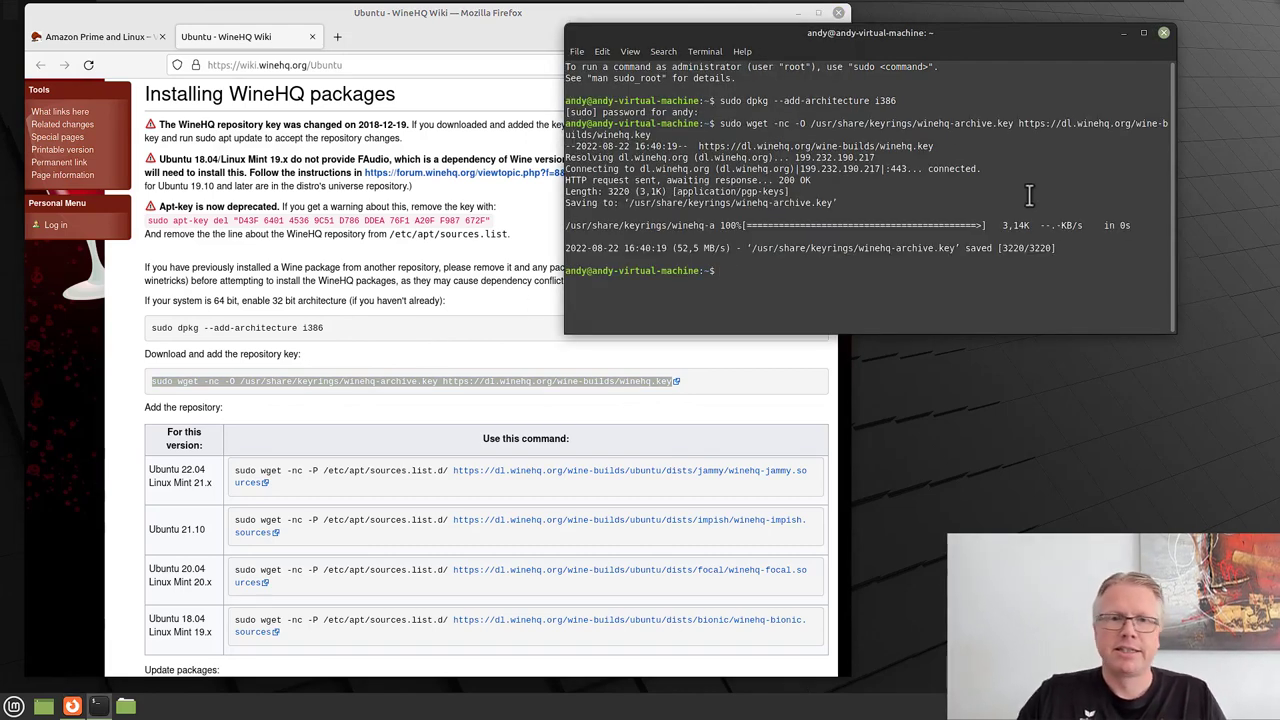
- Run the Ubuntu 22.04 winehq-jammy.sources wget command, then sudo apt-get update
{"action": "left_click", "coordinate": [420, 300]}
{"action": "scroll", "coordinate": [275, 453], "scroll_direction": "down", "scroll_amount": 2}
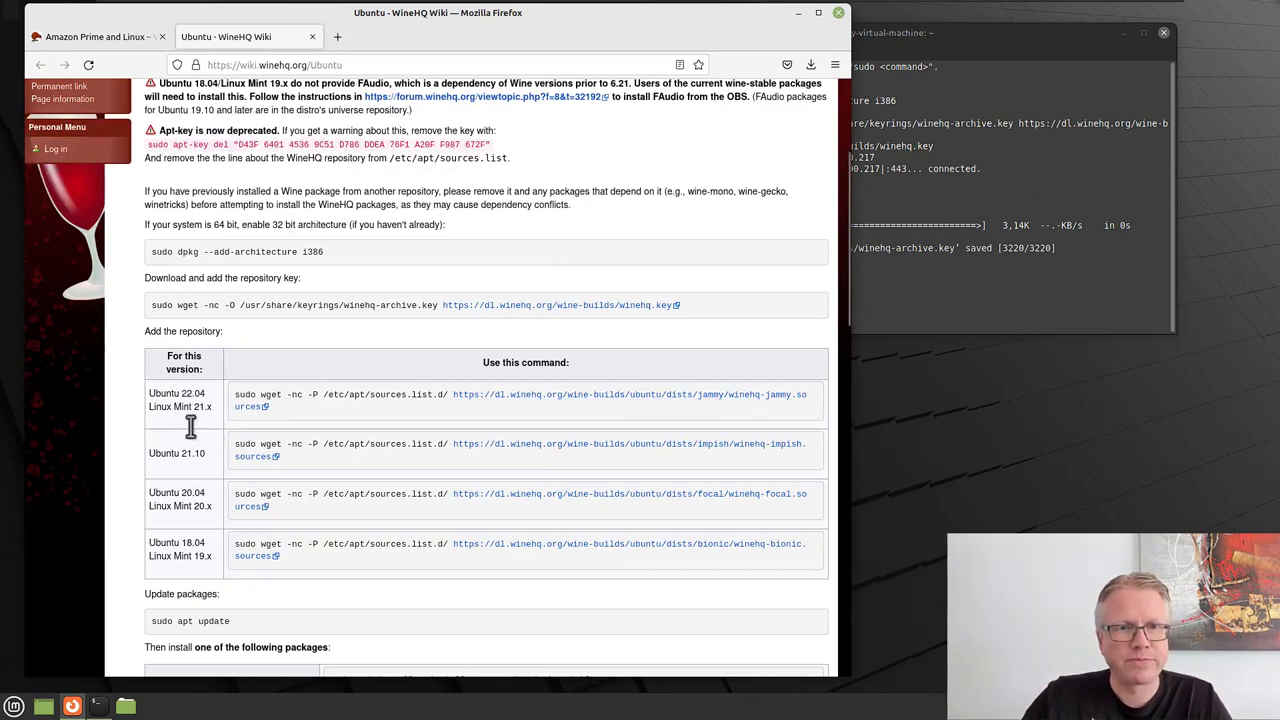
{"action": "triple_click", "coordinate": [236, 393]}
{"action": "key", "text": "ctrl+c"}
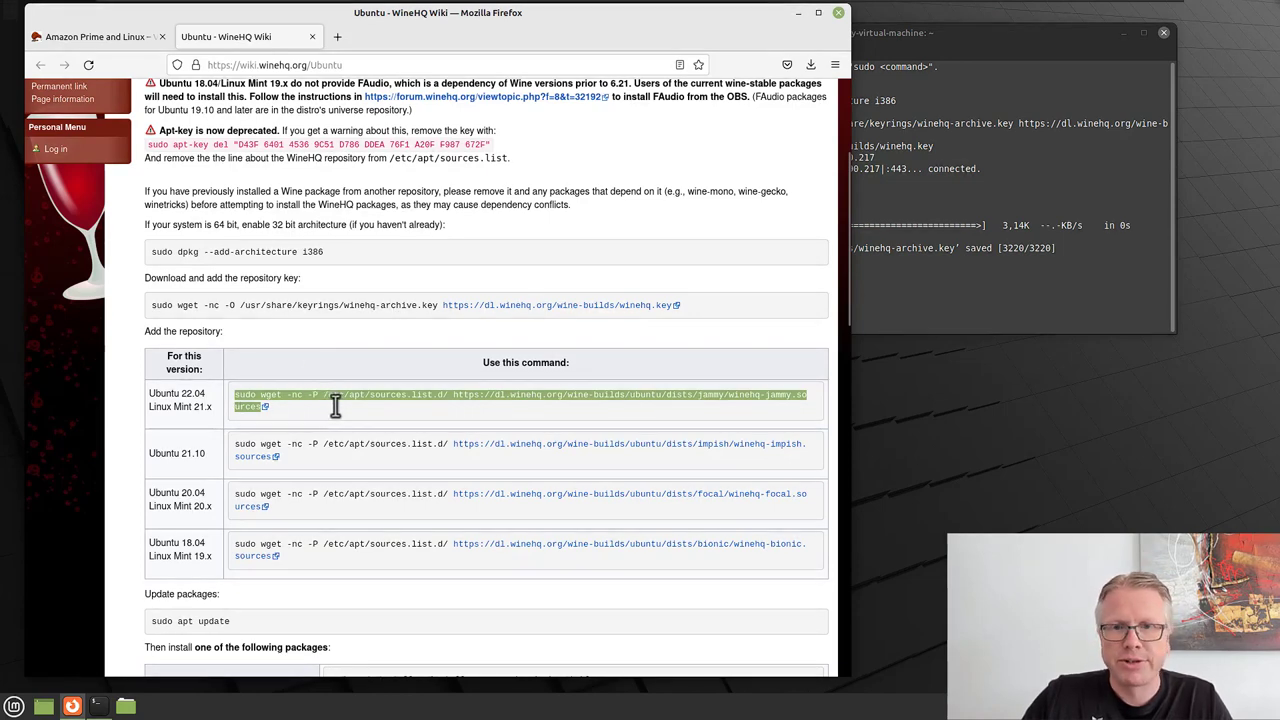
{"action": "left_click", "coordinate": [1016, 286]}
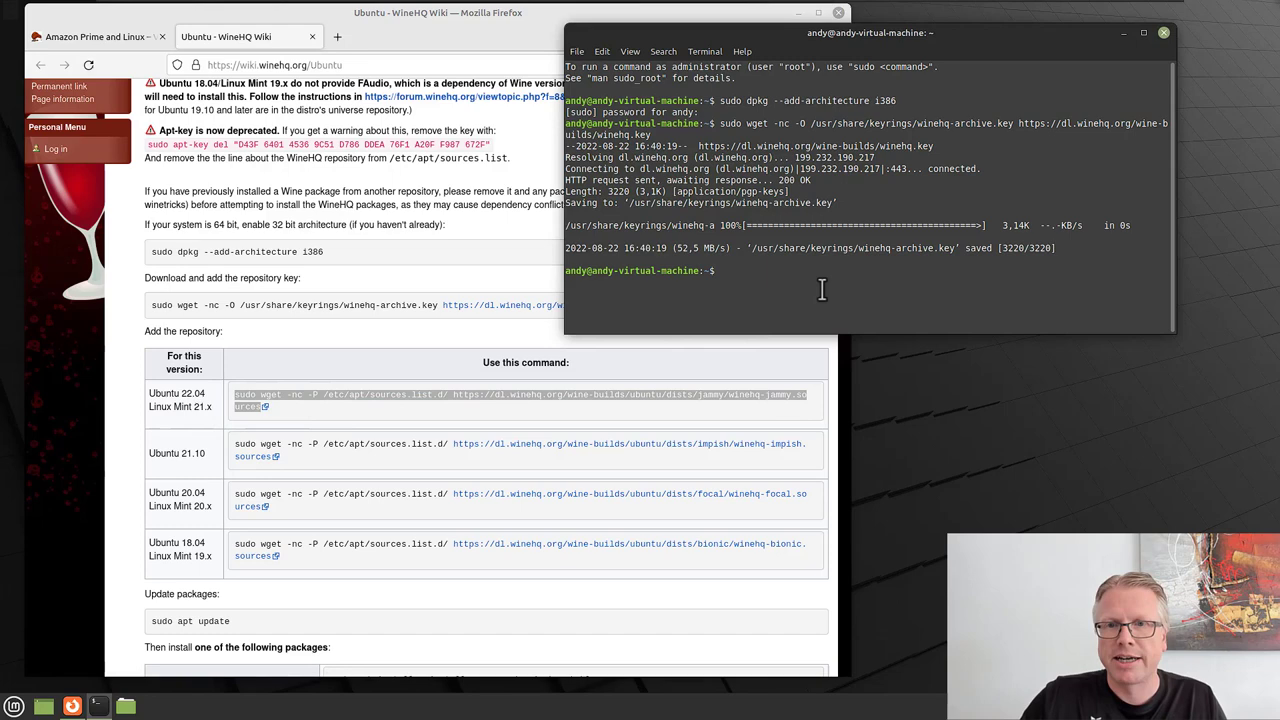
{"action": "key", "text": "ctrl+shift+v"}
{"action": "key", "text": "Return"}
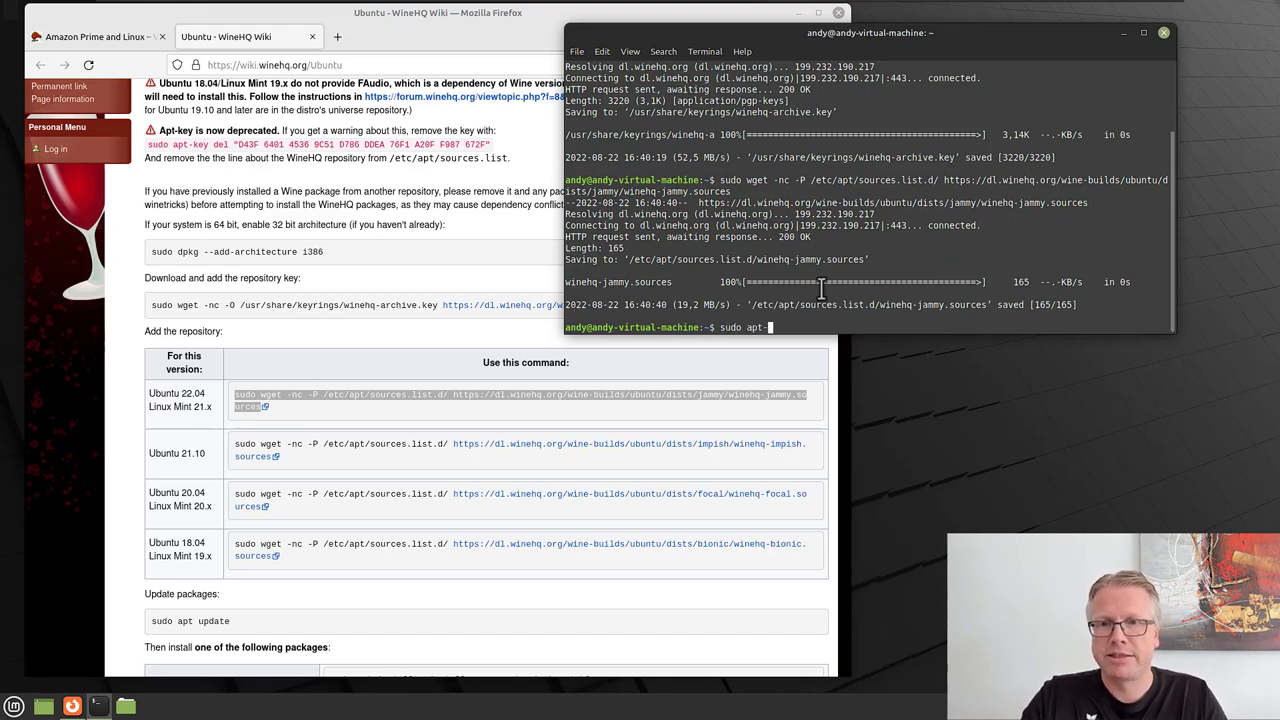
{"action": "type", "text": "sudo apt-get update"}
{"action": "key", "text": "Return"}
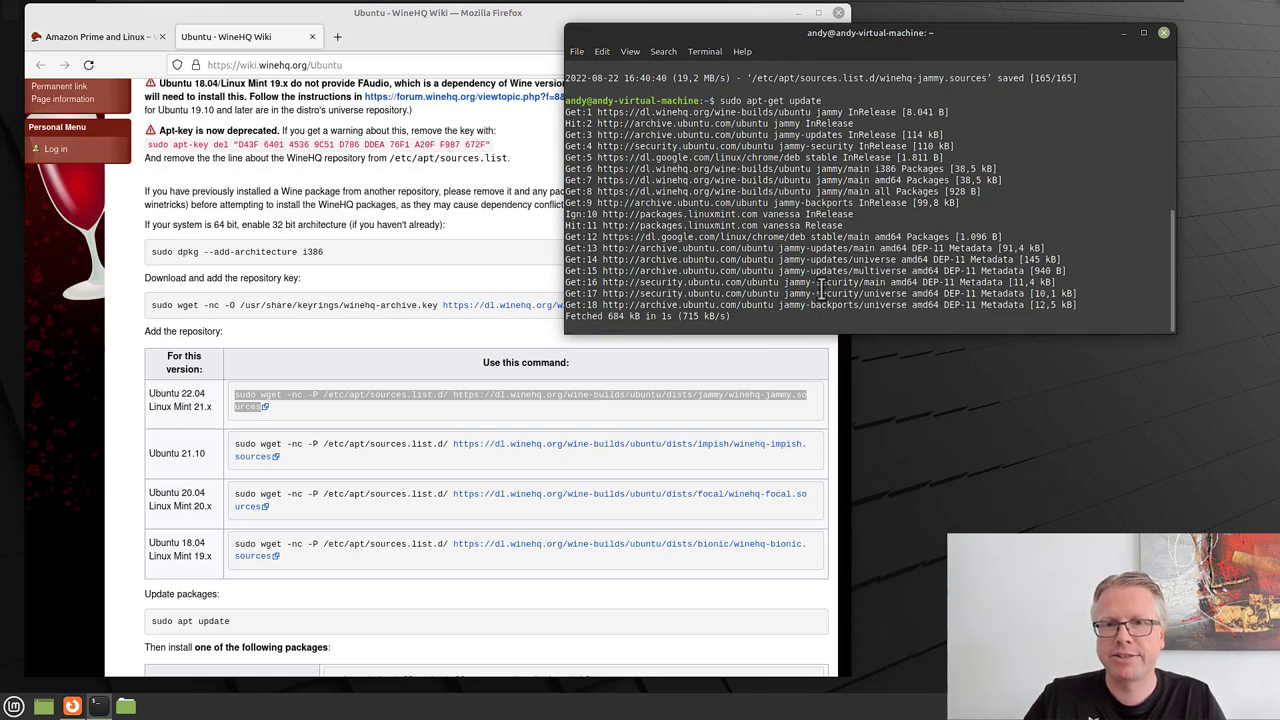
- Copy the Staging branch install command from the wiki, comparing the article's required packages line
{"action": "left_click", "coordinate": [441, 351]}
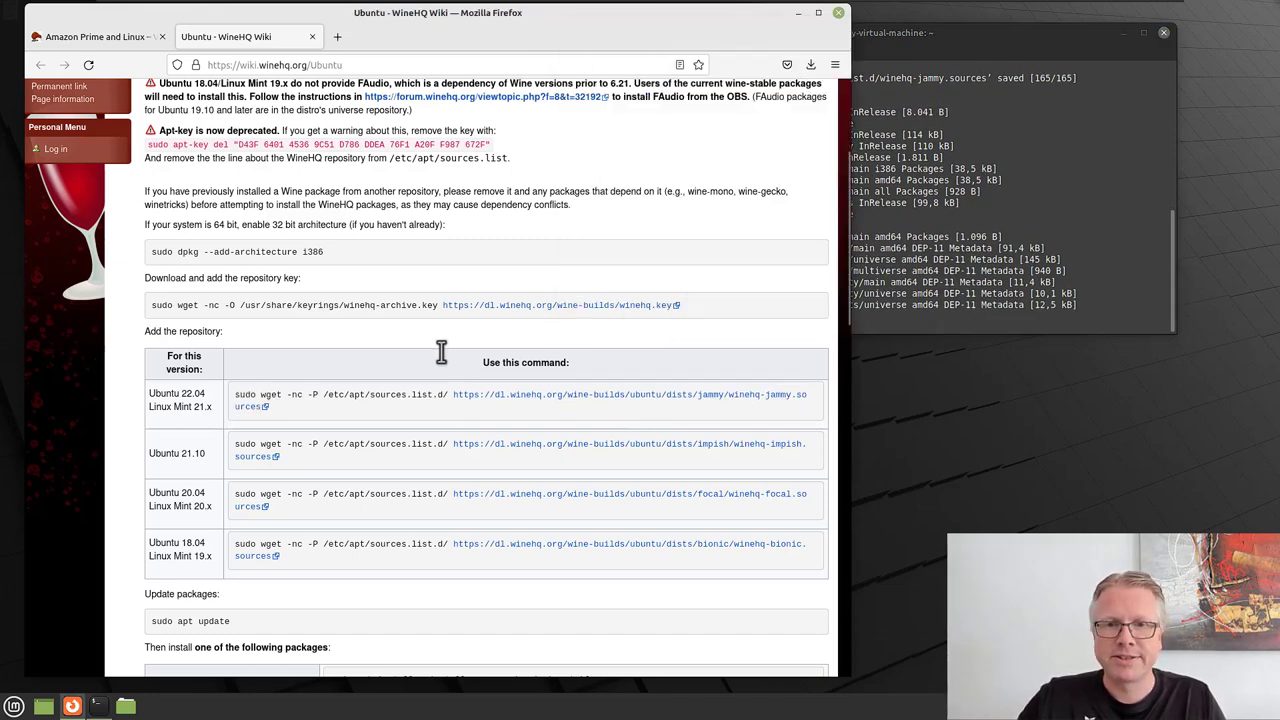
{"action": "scroll", "coordinate": [443, 351], "scroll_direction": "down", "scroll_amount": 5}
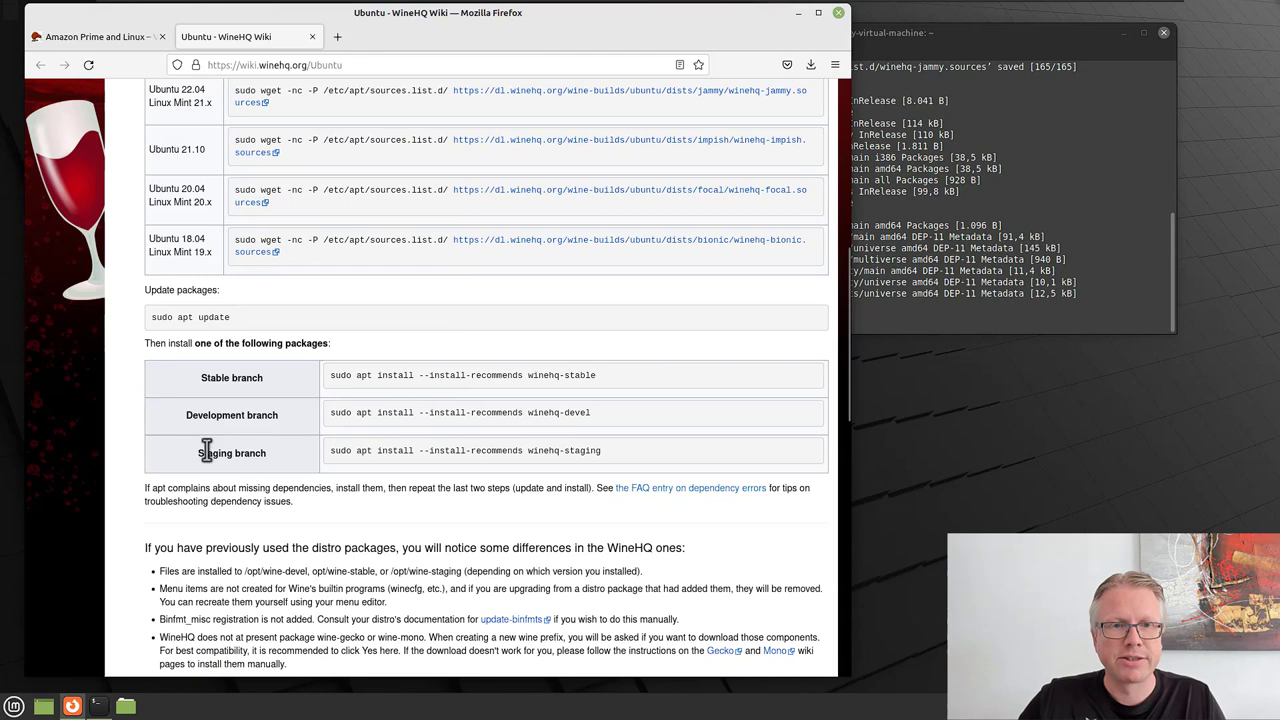
{"action": "left_click_drag", "start_coordinate": [198, 455], "coordinate": [259, 456]}
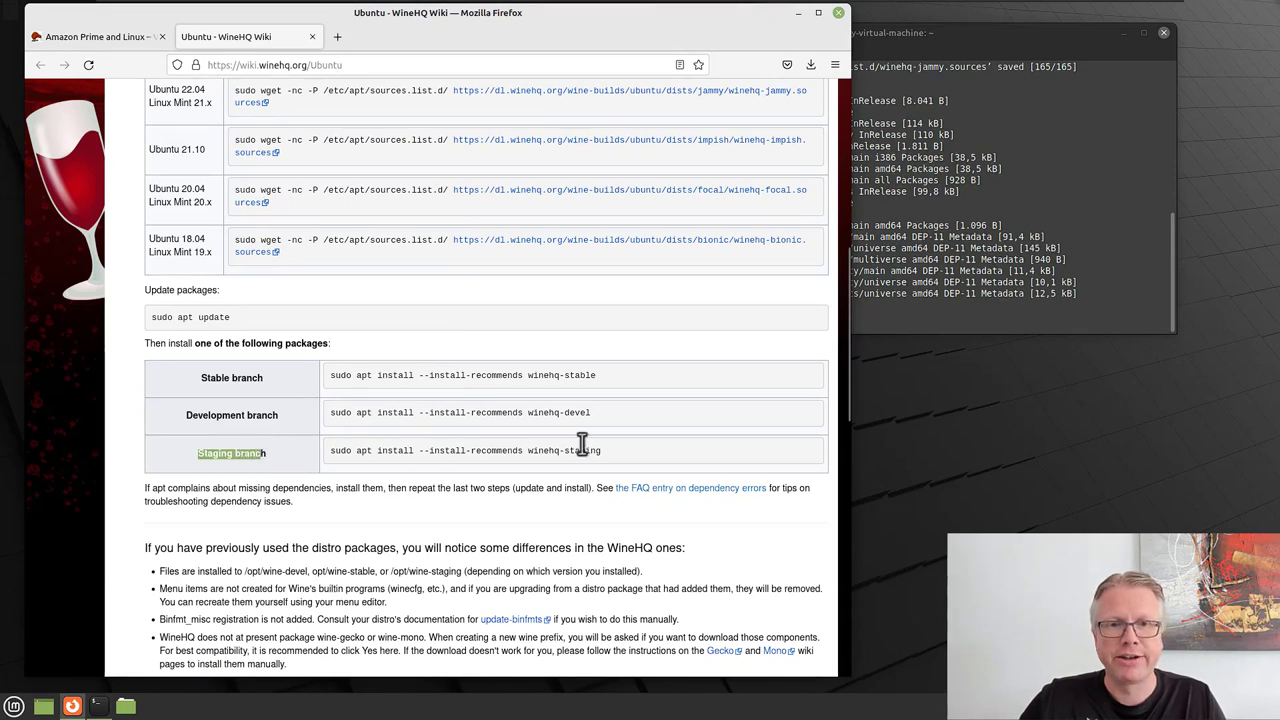
{"action": "left_click_drag", "start_coordinate": [604, 450], "coordinate": [333, 455]}
{"action": "key", "text": "ctrl+c"}
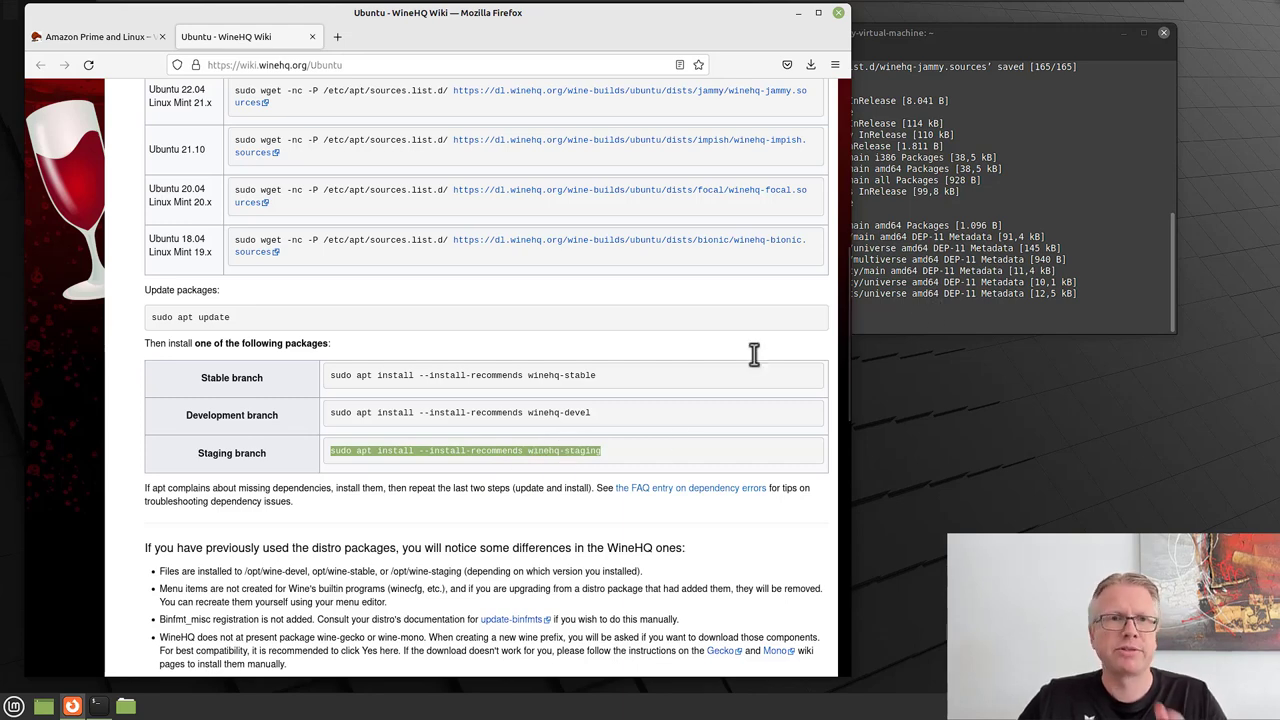
{"action": "left_click", "coordinate": [95, 37]}
{"action": "left_click", "coordinate": [90, 325]}
{"action": "left_click_drag", "start_coordinate": [100, 325], "coordinate": [289, 326]}
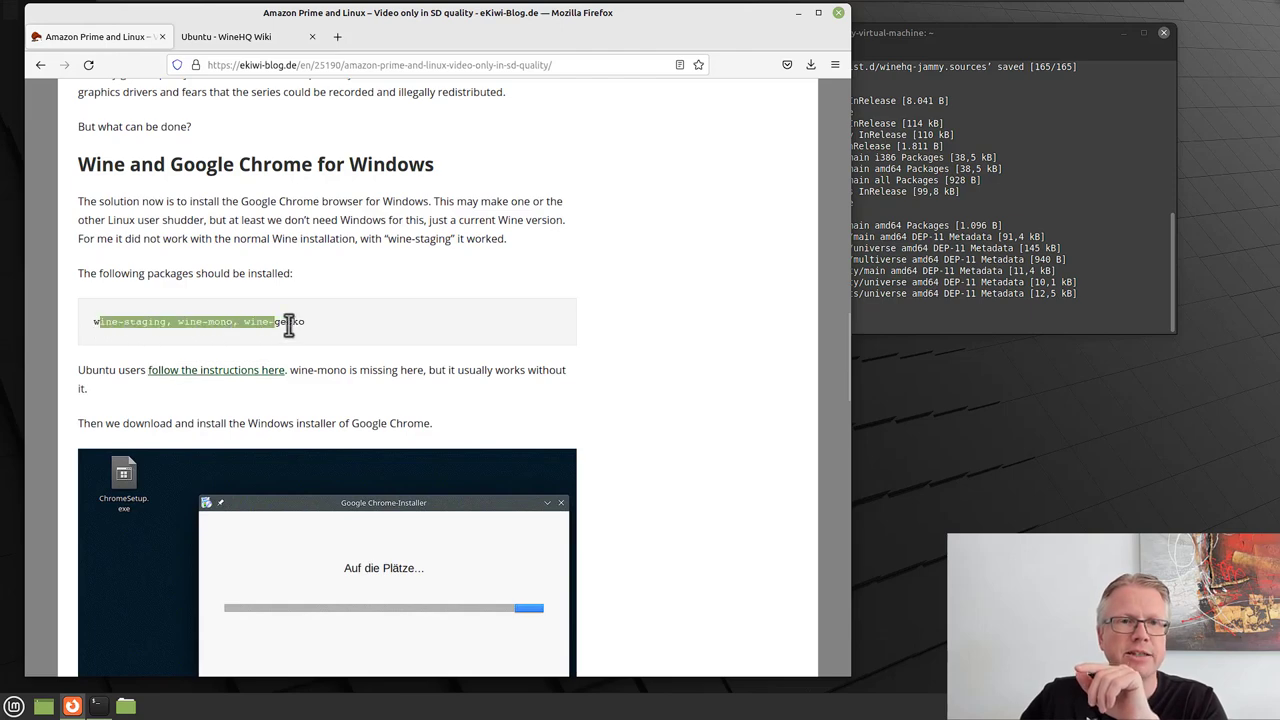
{"action": "triple_click", "coordinate": [223, 323]}
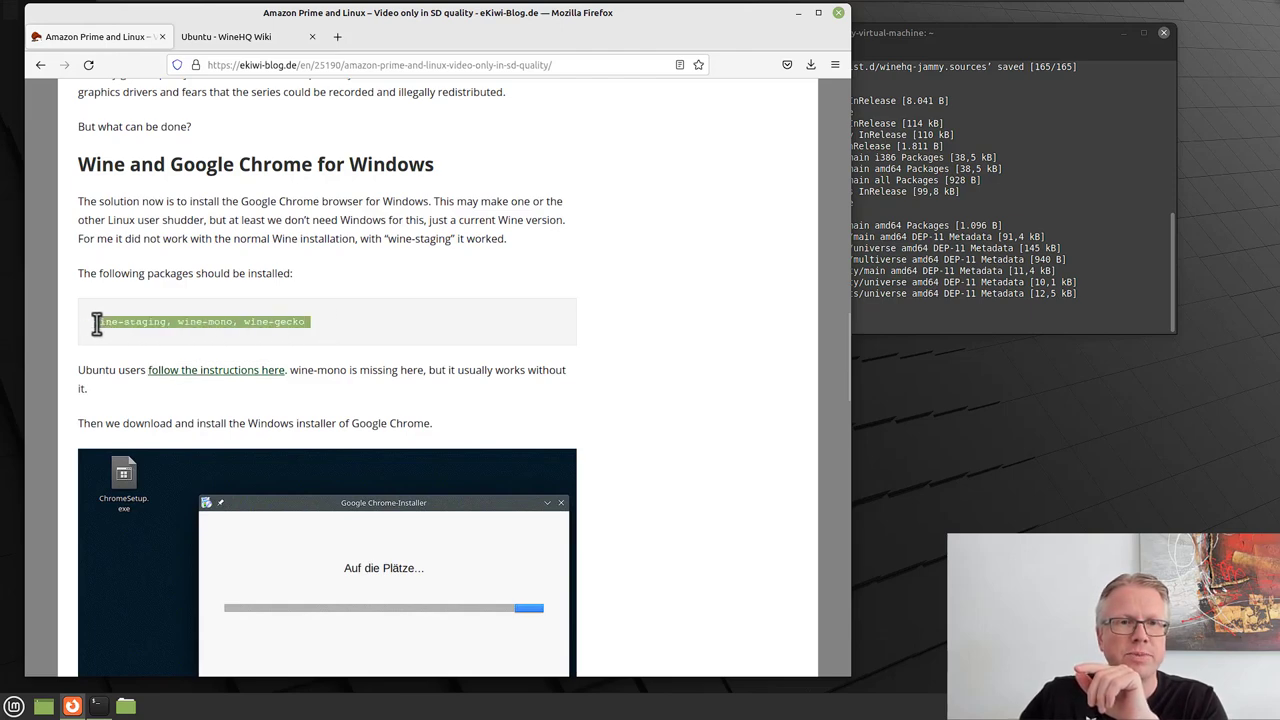
- Run sudo apt install --install-recommends winehq-staging in Terminal and confirm with y
{"action": "left_click", "coordinate": [1004, 303]}
{"action": "key", "text": "ctrl+shift+v"}
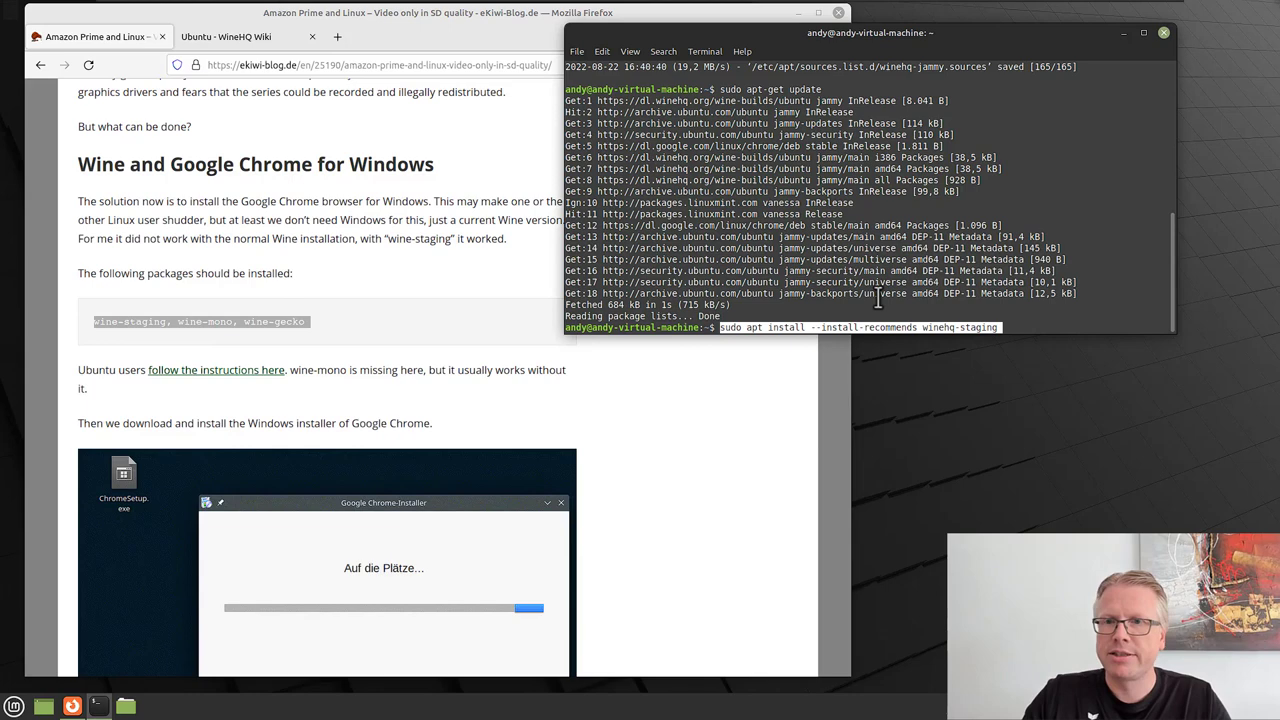
{"action": "key", "text": "Return"}
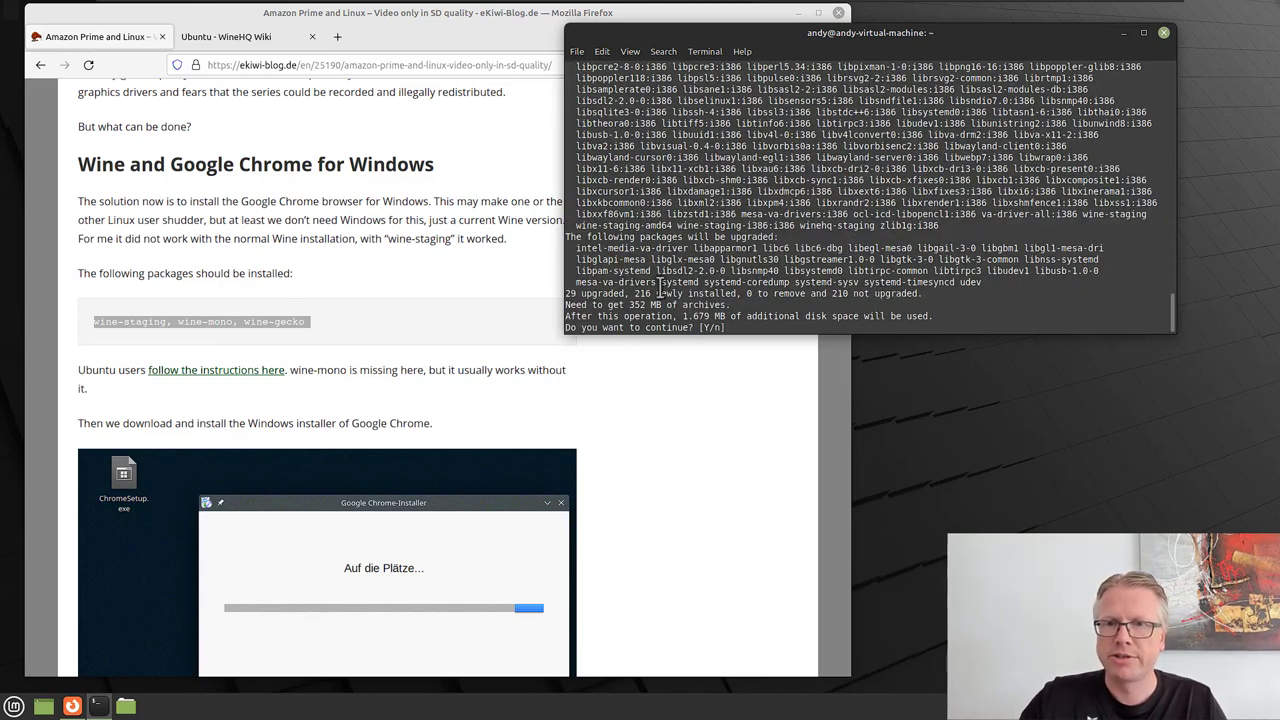
{"action": "type", "text": "y"}
{"action": "key", "text": "Return"}
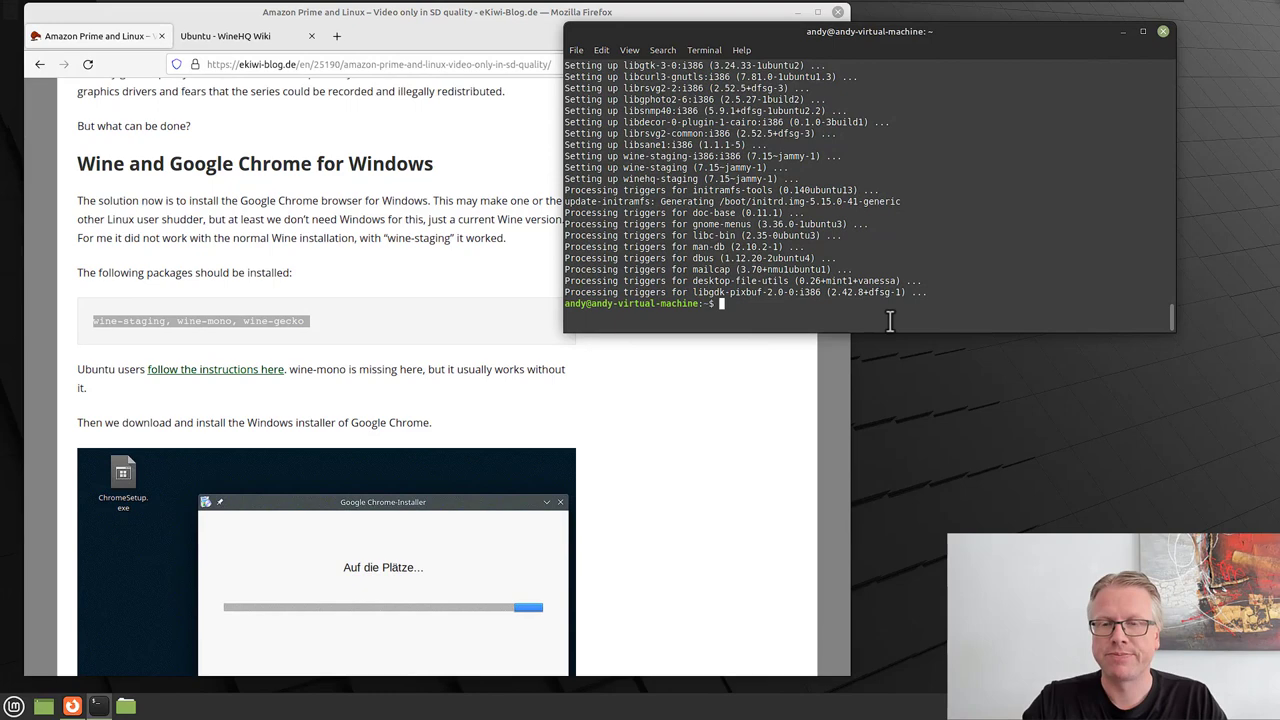
- Minimize Firefox, then run cd Desktop/, ls, and wine ChromeSetup.exe in Terminal
{"action": "left_click", "coordinate": [796, 14]}
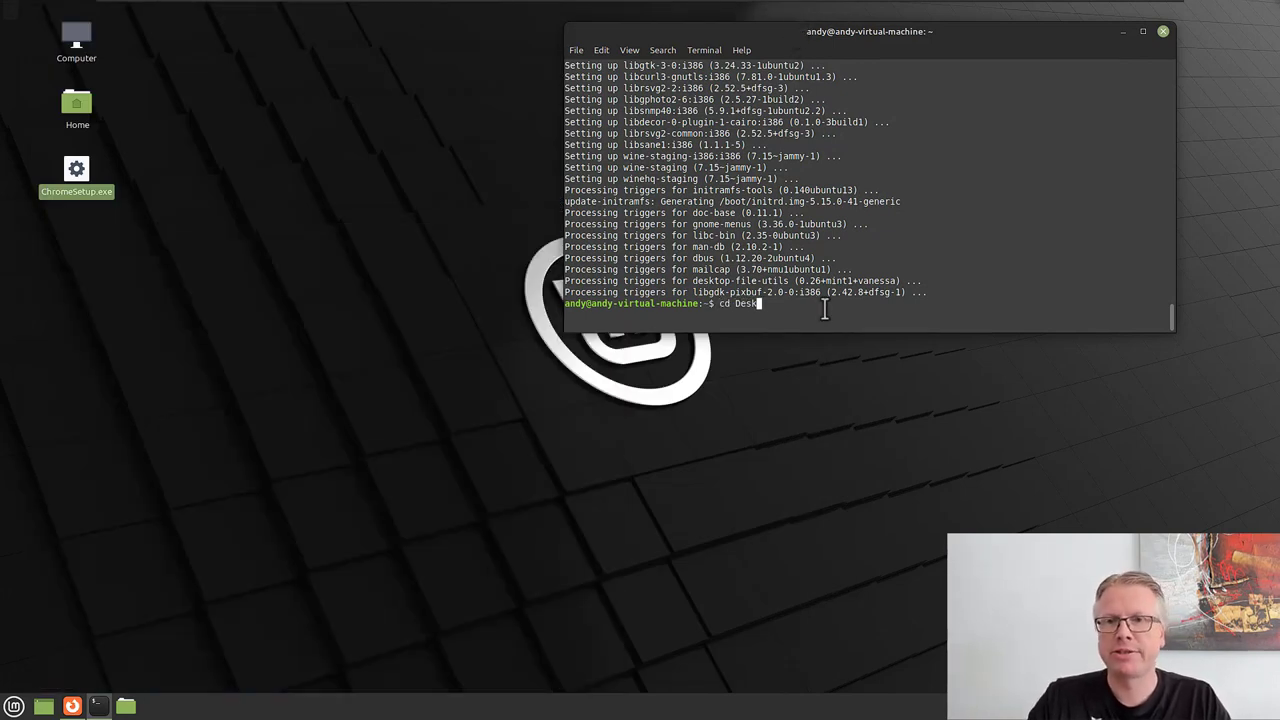
{"action": "key", "text": "Return"}
{"action": "type", "text": "ls"}
{"action": "key", "text": "Return"}
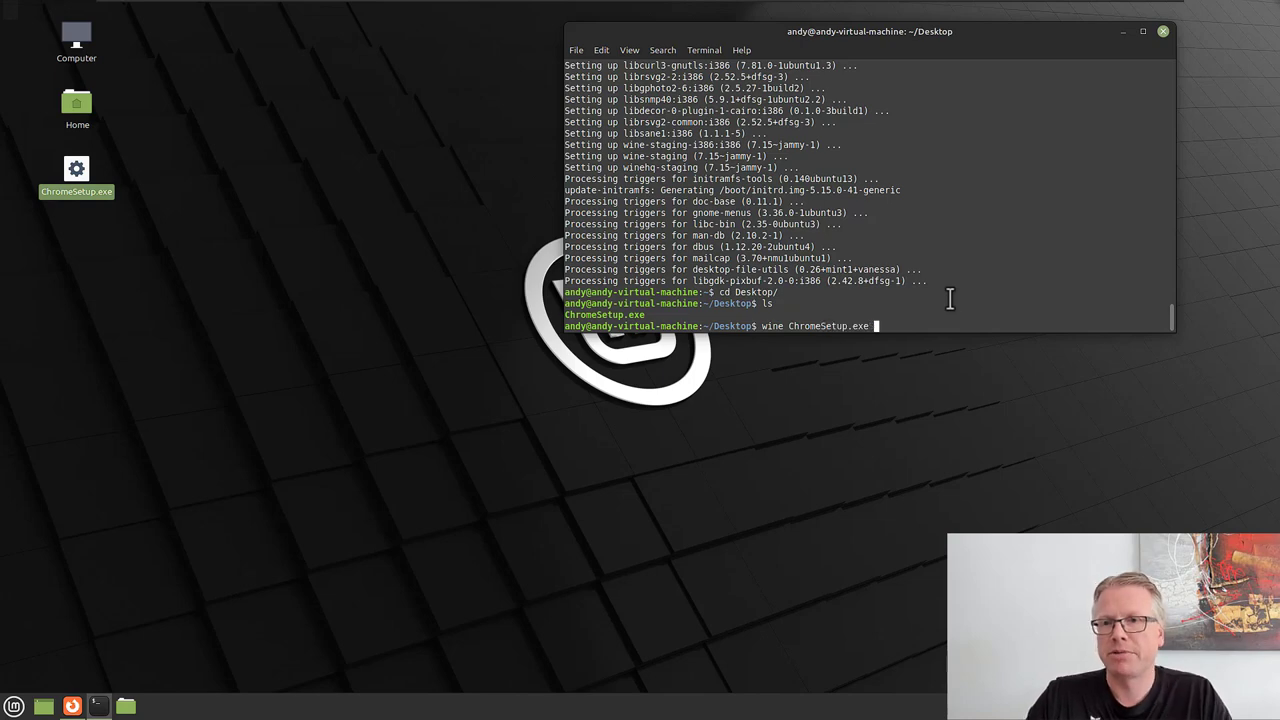
{"action": "key", "text": "Return"}
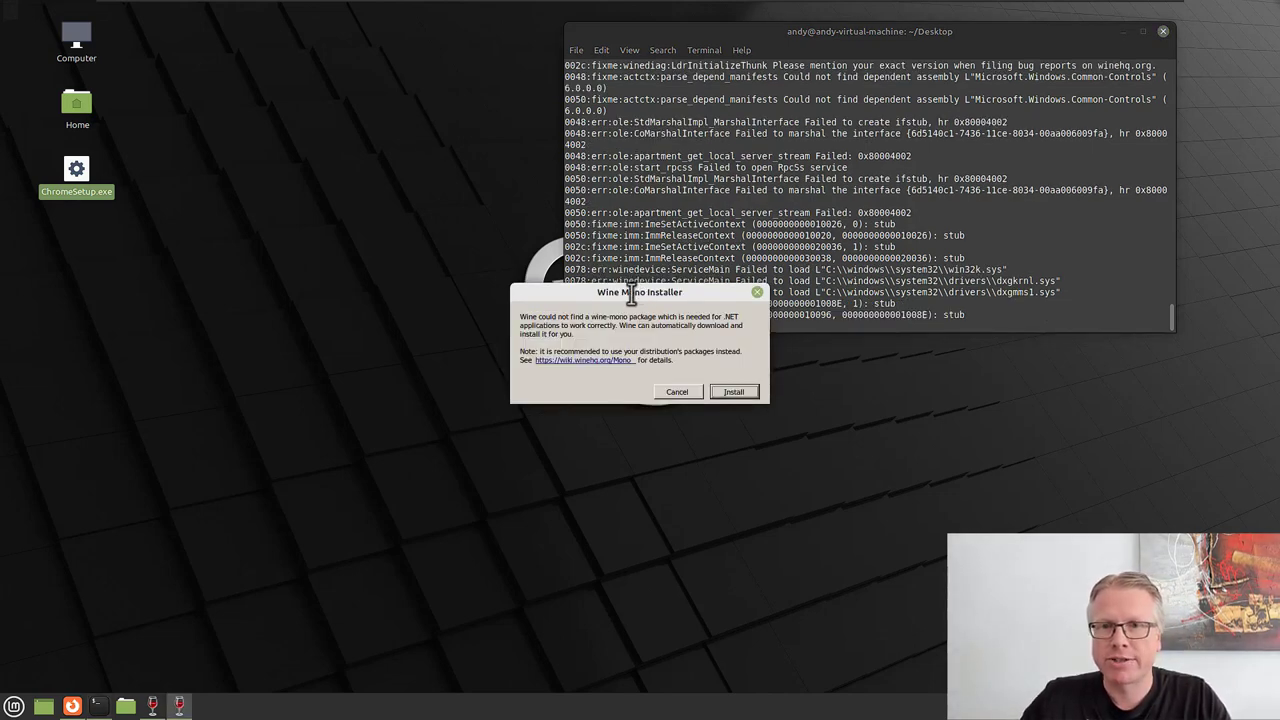
- Install Wine Mono, then dismiss Chrome's 'Installation abgeschlossen' message with Schließen
{"action": "left_click", "coordinate": [738, 266]}
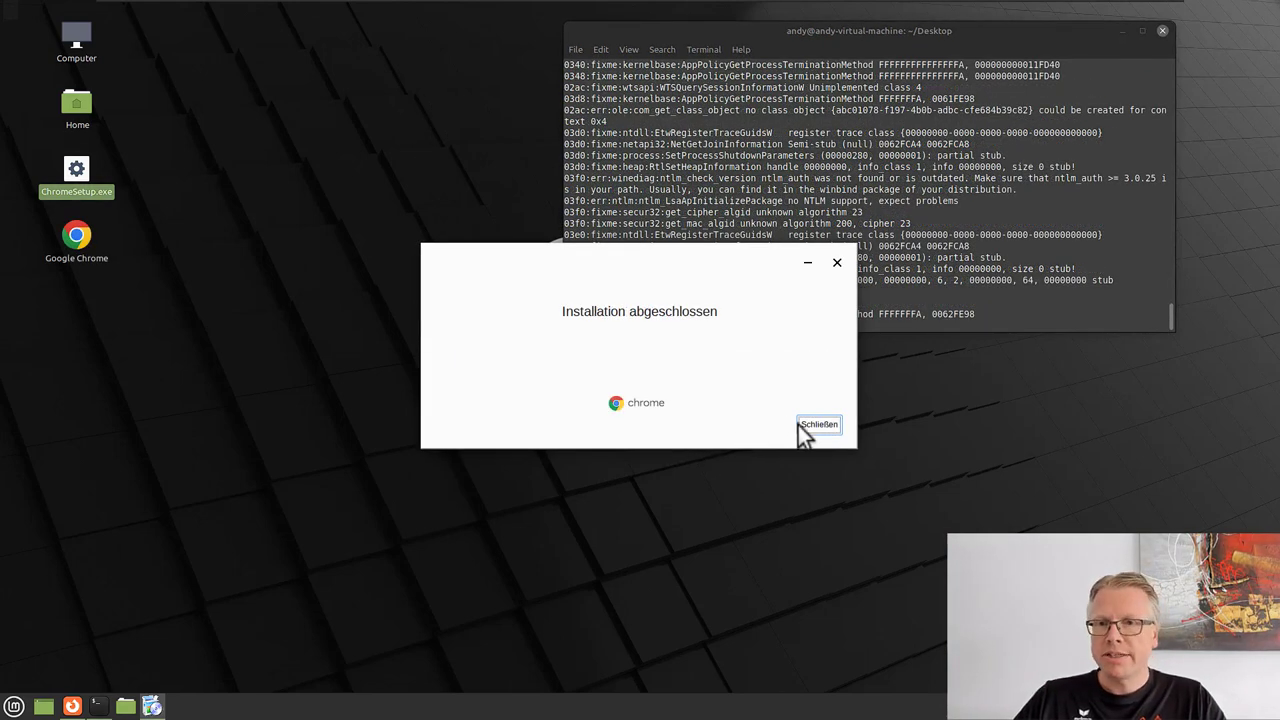
{"action": "left_click", "coordinate": [816, 434]}
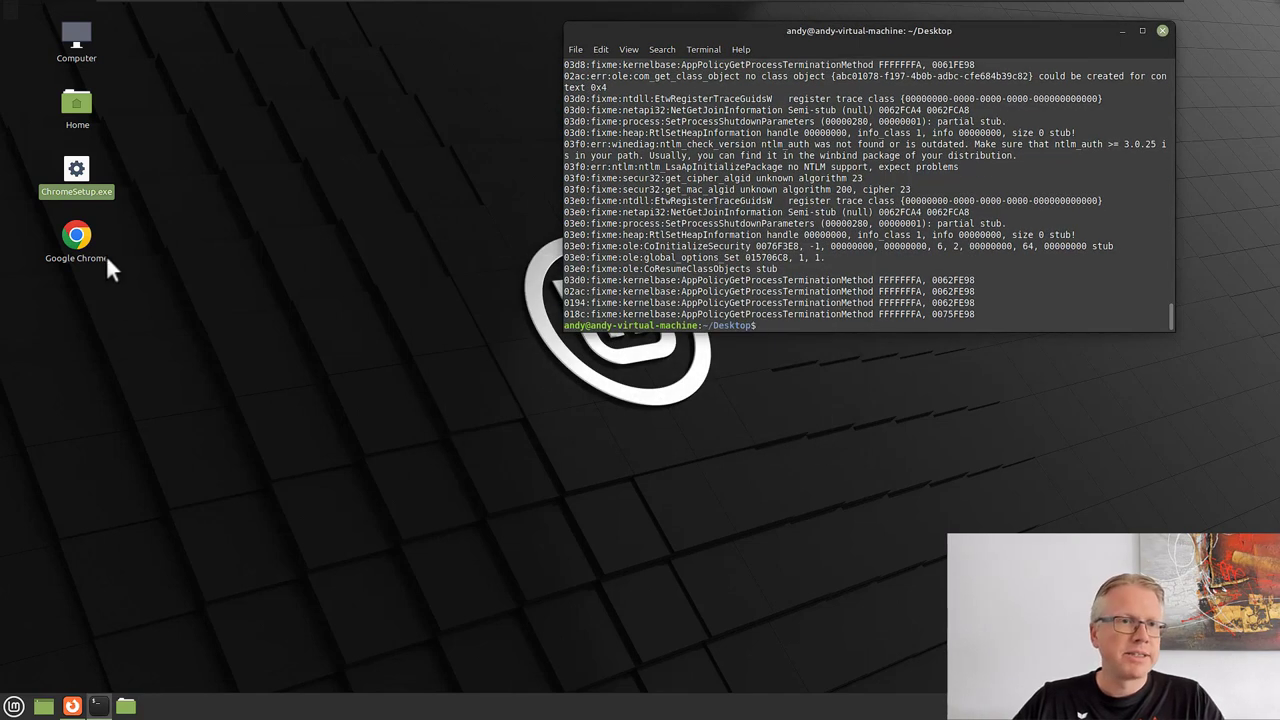
- Launch the Wine-installed Google Chrome and set The Expanse S1 E10 video quality to Am besten
{"action": "double_click", "coordinate": [80, 242]}
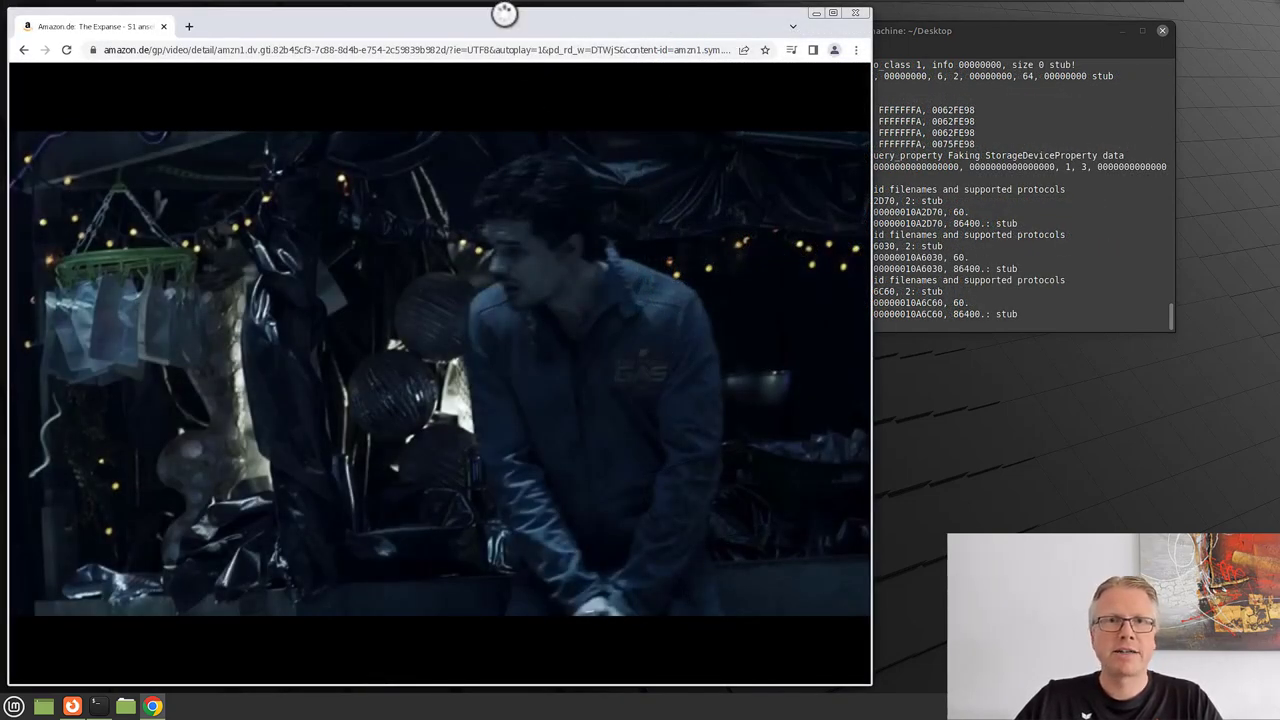
{"action": "mouse_move", "coordinate": [614, 191]}
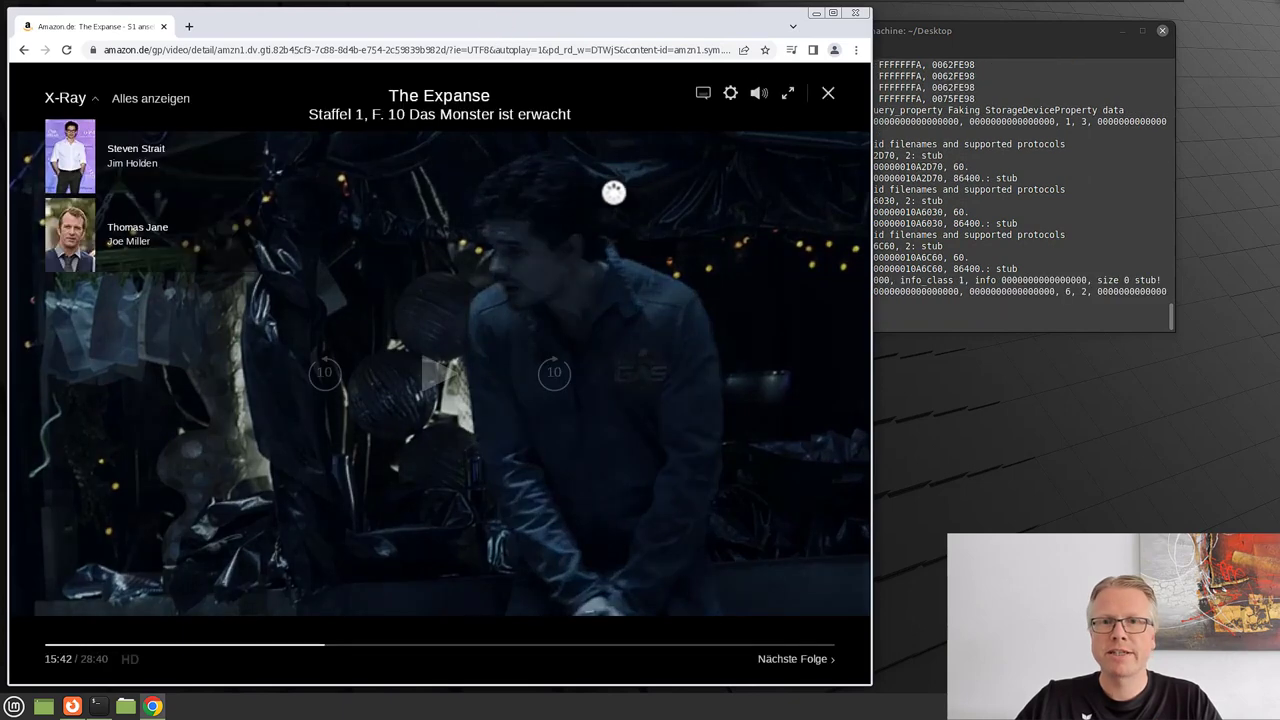
{"action": "left_click", "coordinate": [729, 94]}
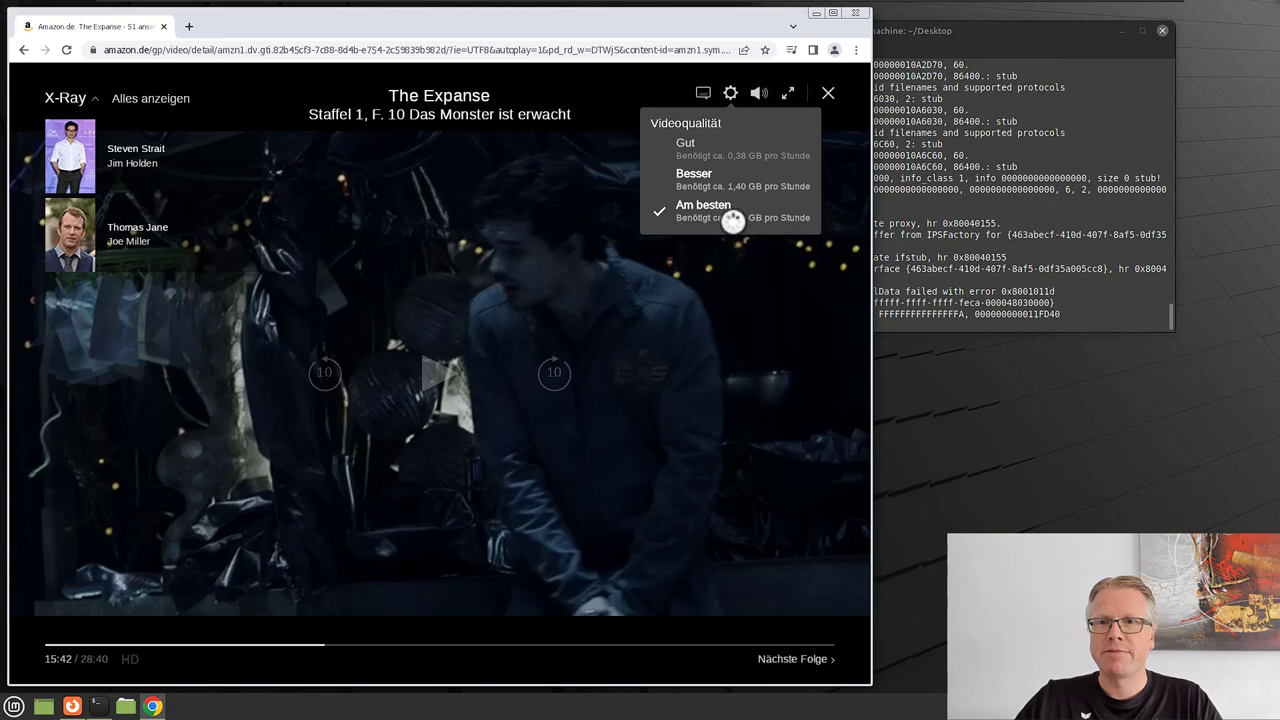